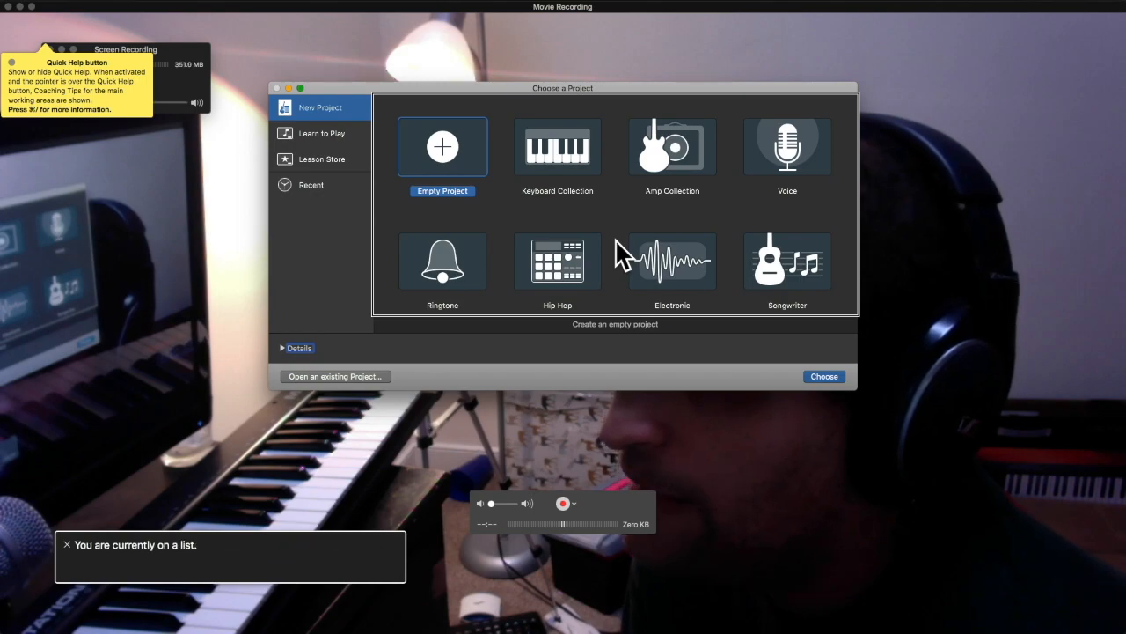
# Create an empty project with a microphone audio track on Input 1, and narrow the project window to uncover the camera window
pyautogui.doubleClick(442, 161)
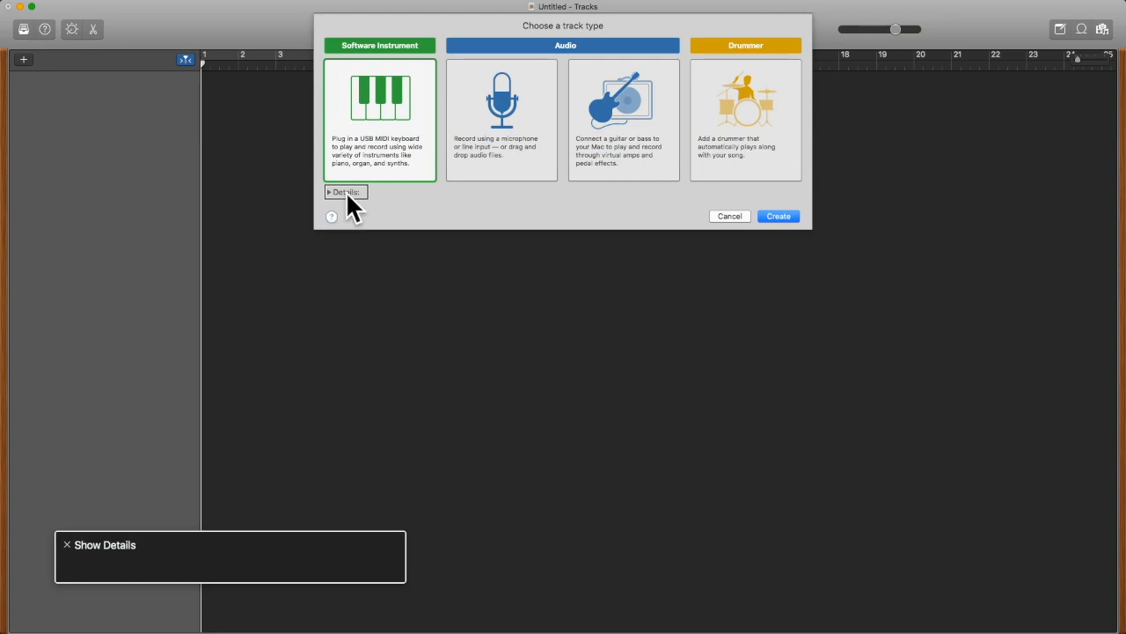
pyautogui.click(504, 148)
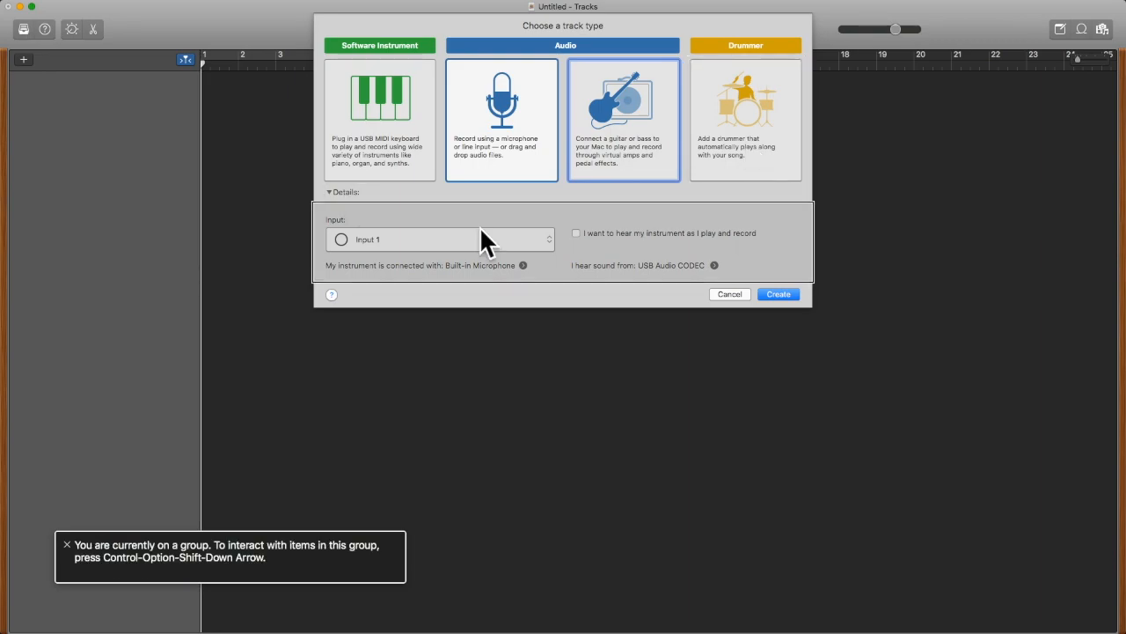
pyautogui.click(778, 294)
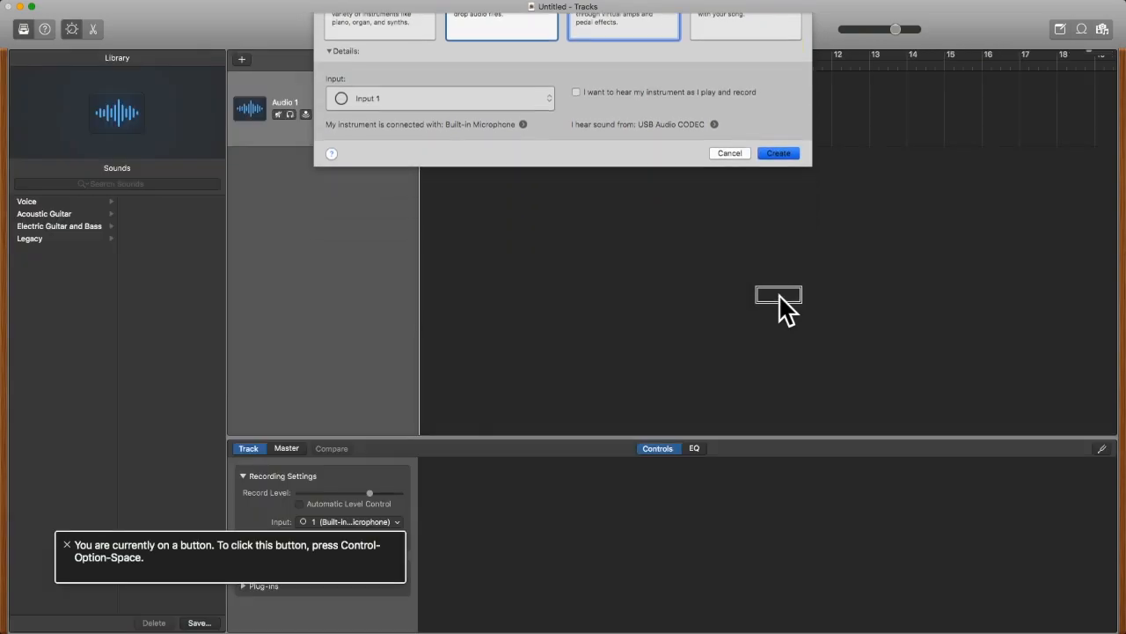
pyautogui.moveTo(9, 334); pyautogui.dragTo(421, 323)
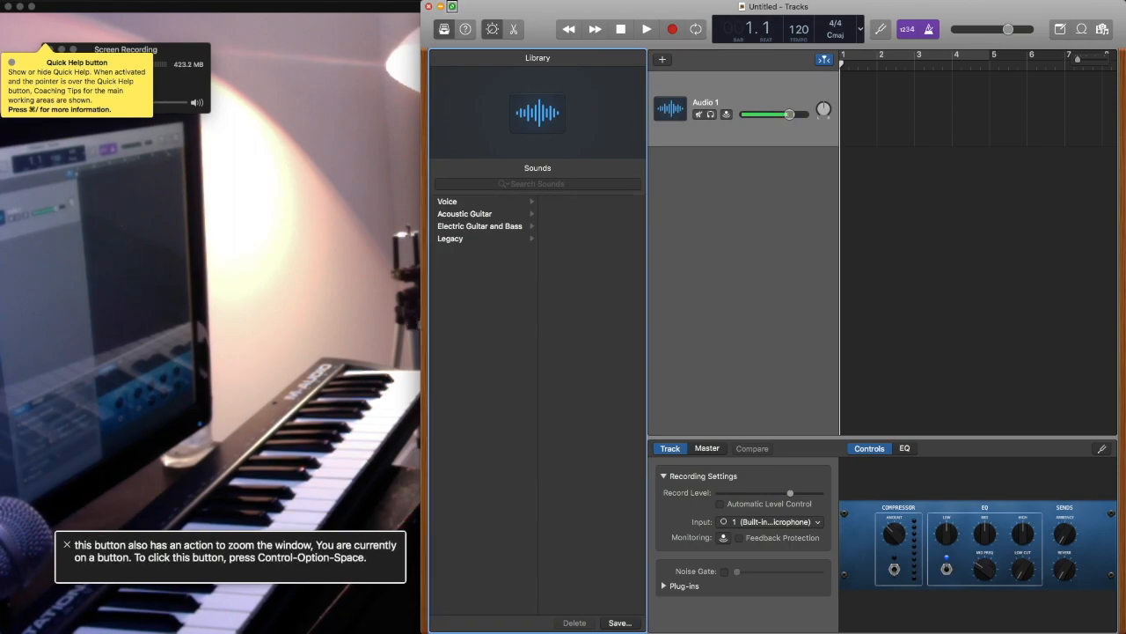
# Save the project as "Youtube Tutorial.band" in the GarageBand folder without any tags
pyautogui.hotkey('ctrl', 'alt', 'Right')
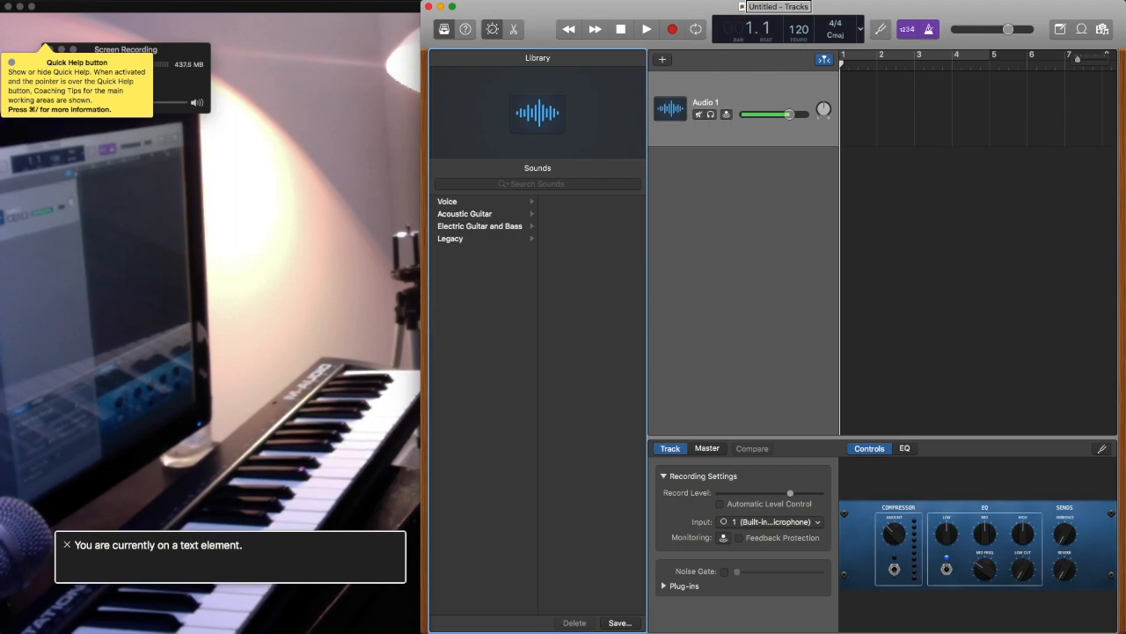
pyautogui.press('super+s')
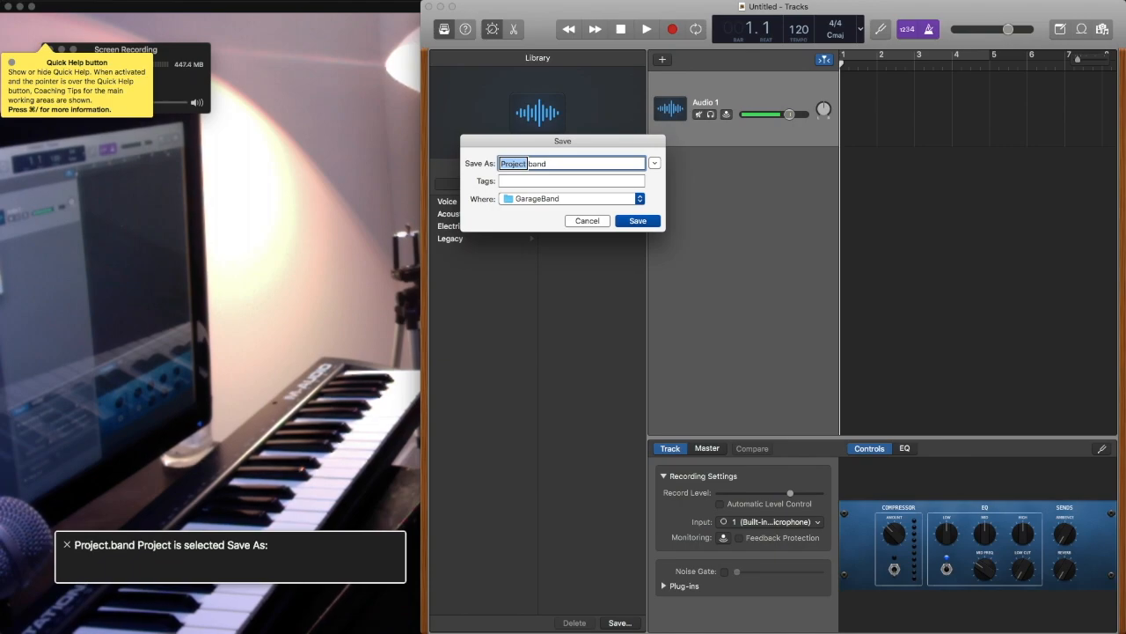
pyautogui.write('Youtube')
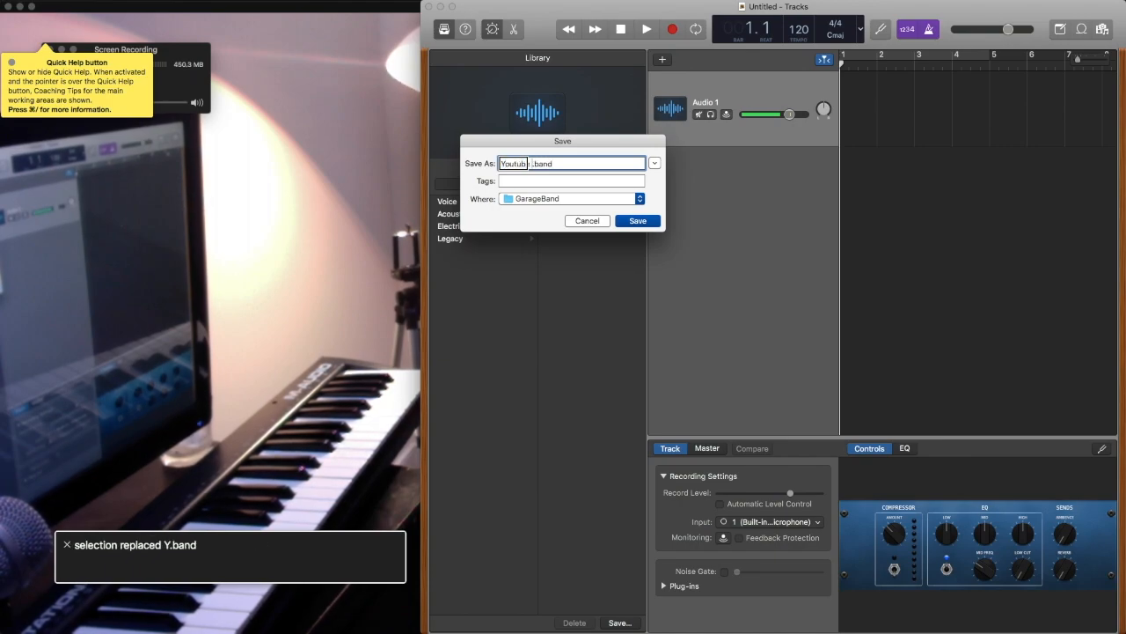
pyautogui.write(' Tutorial')
pyautogui.hotkey('ctrl', 'alt', 'Right')
pyautogui.hotkey('ctrl', 'alt', 'Left')
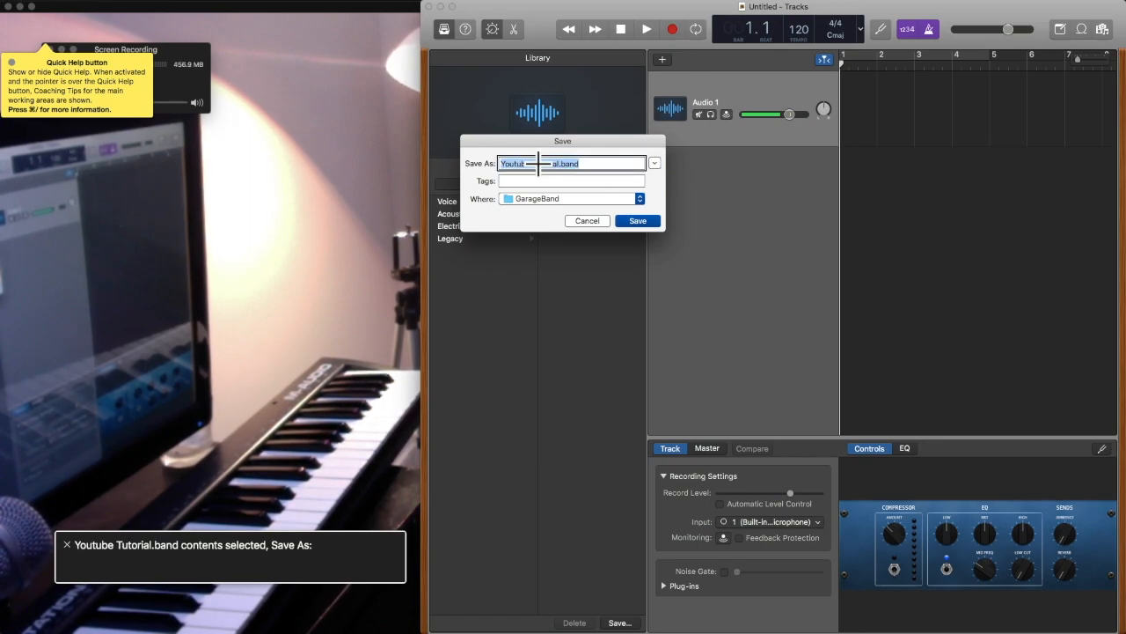
pyautogui.hotkey('ctrl', 'alt', 'Right')
pyautogui.hotkey('ctrl', 'alt', 'Right')
pyautogui.hotkey('ctrl', 'alt', 'Right')
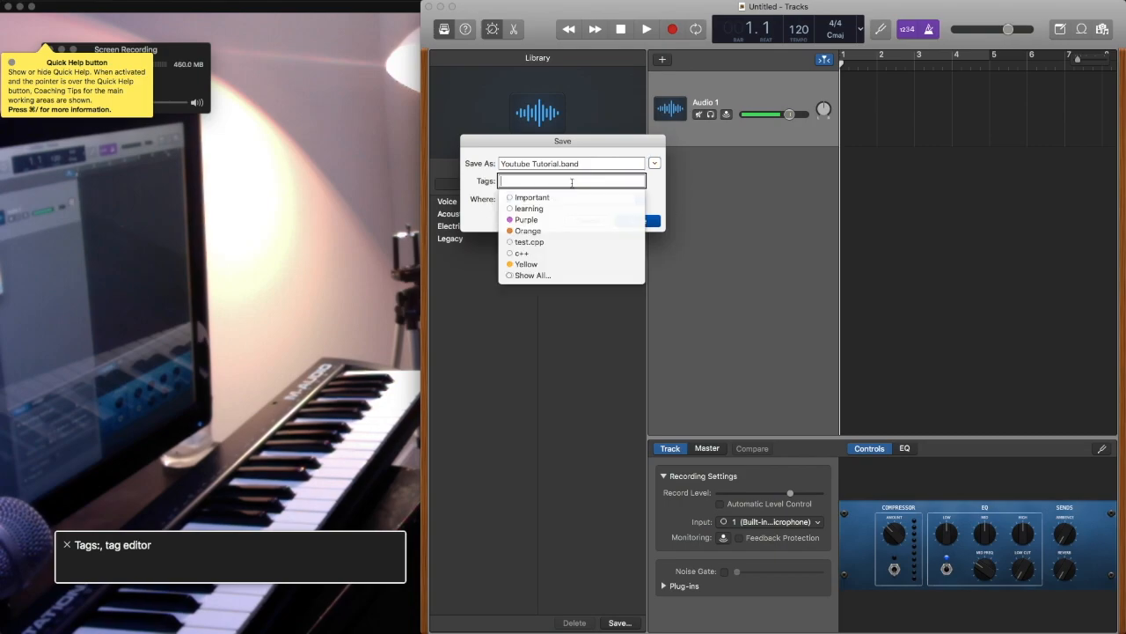
pyautogui.hotkey('ctrl', 'alt', 'Right')
pyautogui.hotkey('ctrl', 'alt', 'Right')
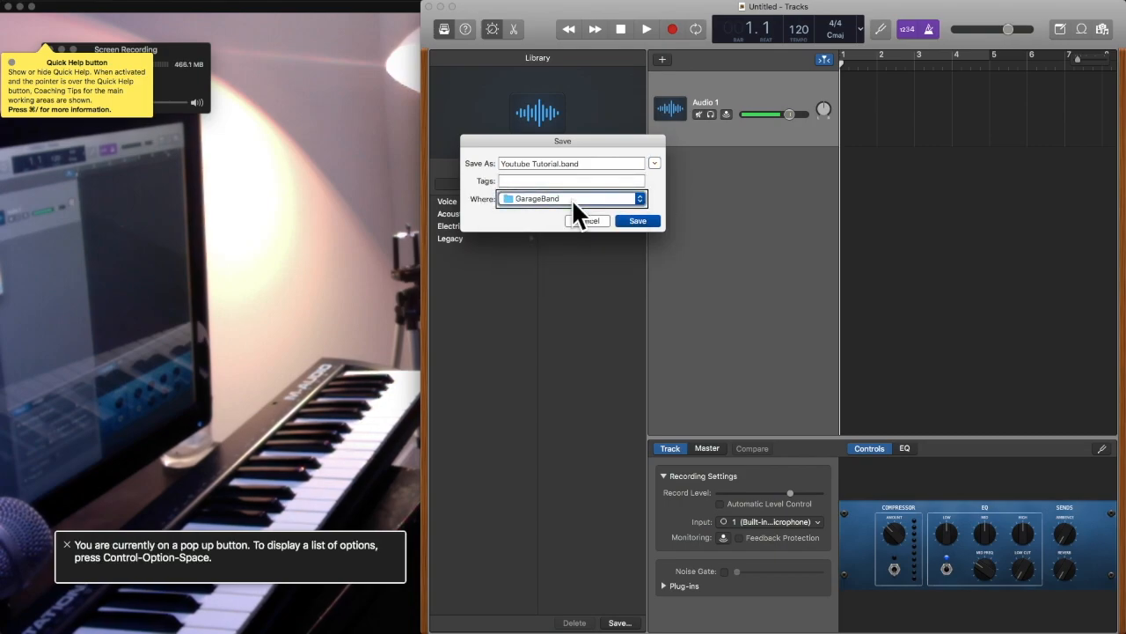
pyautogui.hotkey('ctrl', 'alt', 'Right')
pyautogui.hotkey('ctrl', 'alt', 'Right')
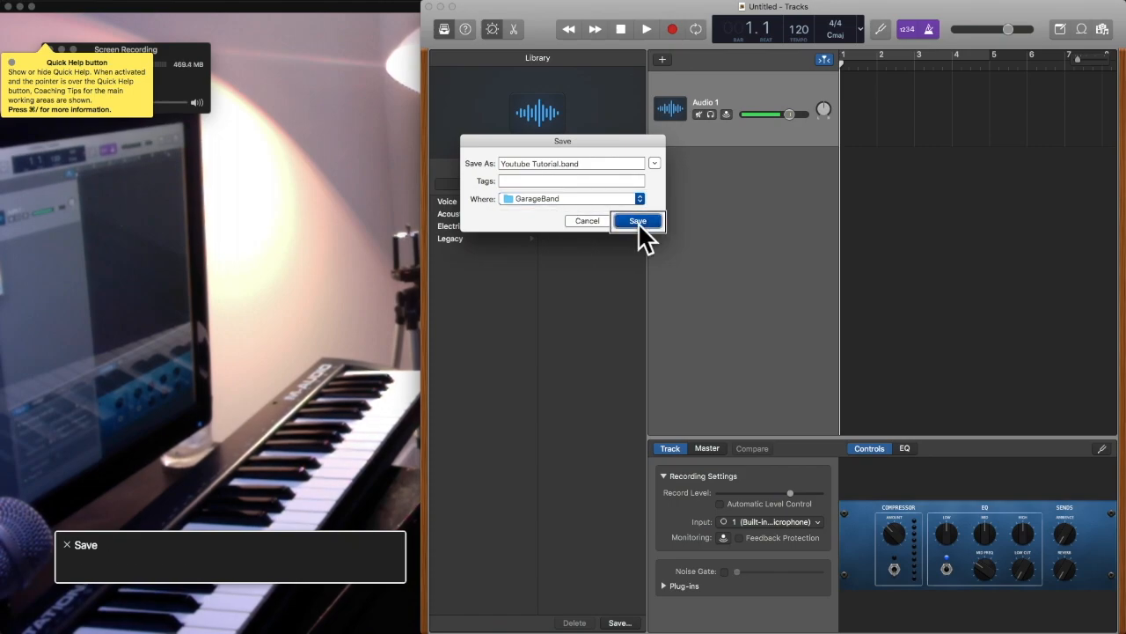
pyautogui.hotkey('ctrl', 'alt', 'space')
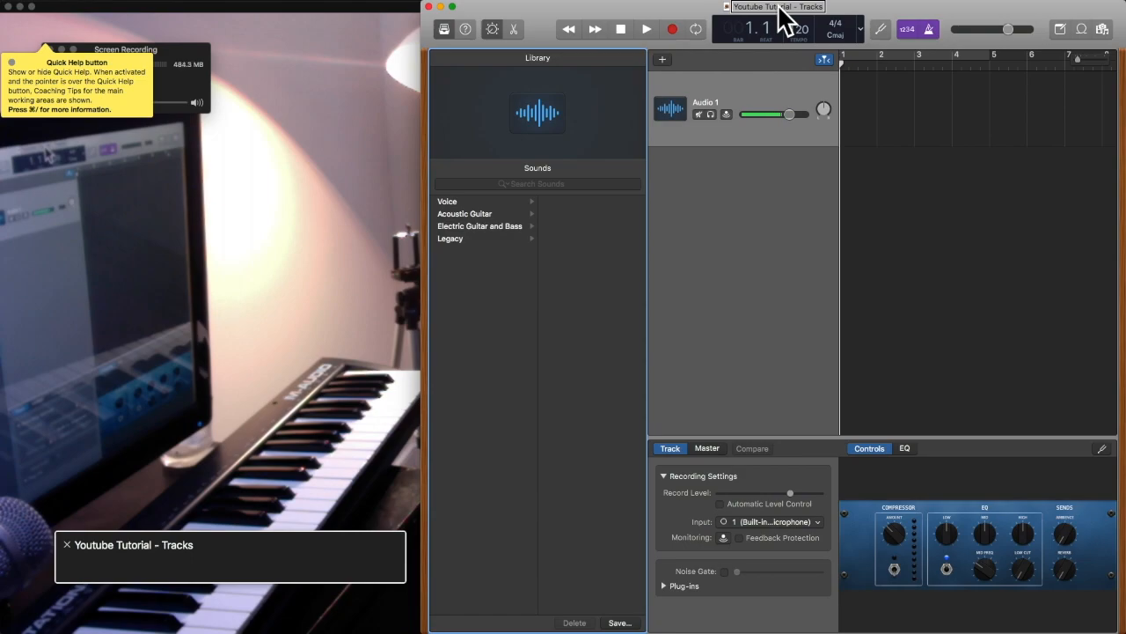
# Hide the Library and the Smart Controls for the Audio 1 track
pyautogui.hotkey('ctrl', 'alt', 'Right')
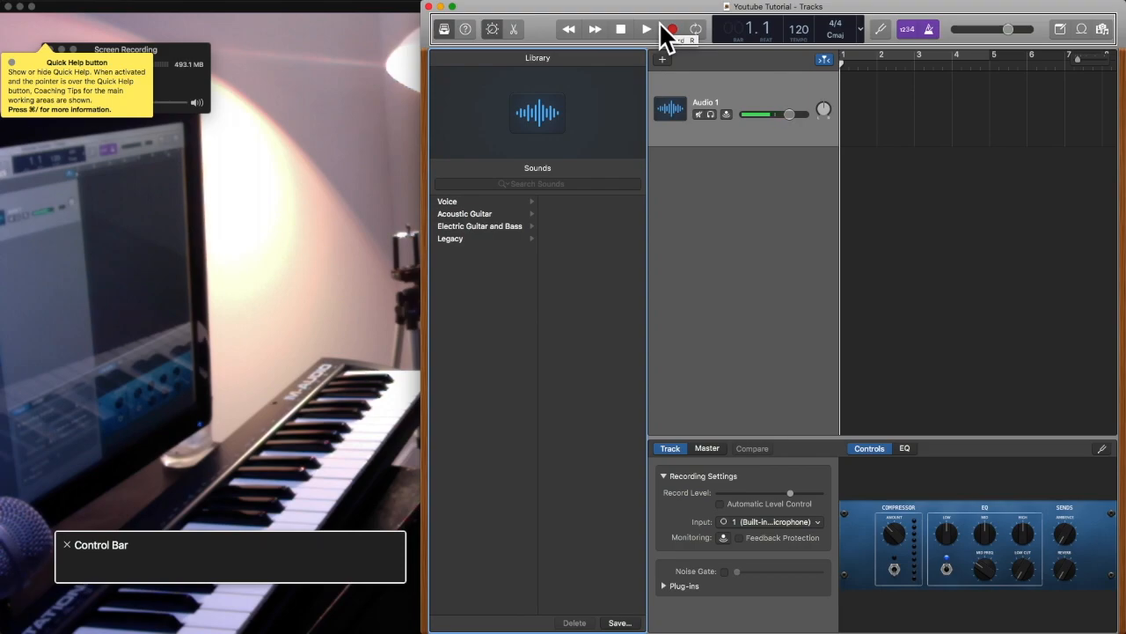
pyautogui.hotkey('ctrl', 'alt', 'shift', 'Down')
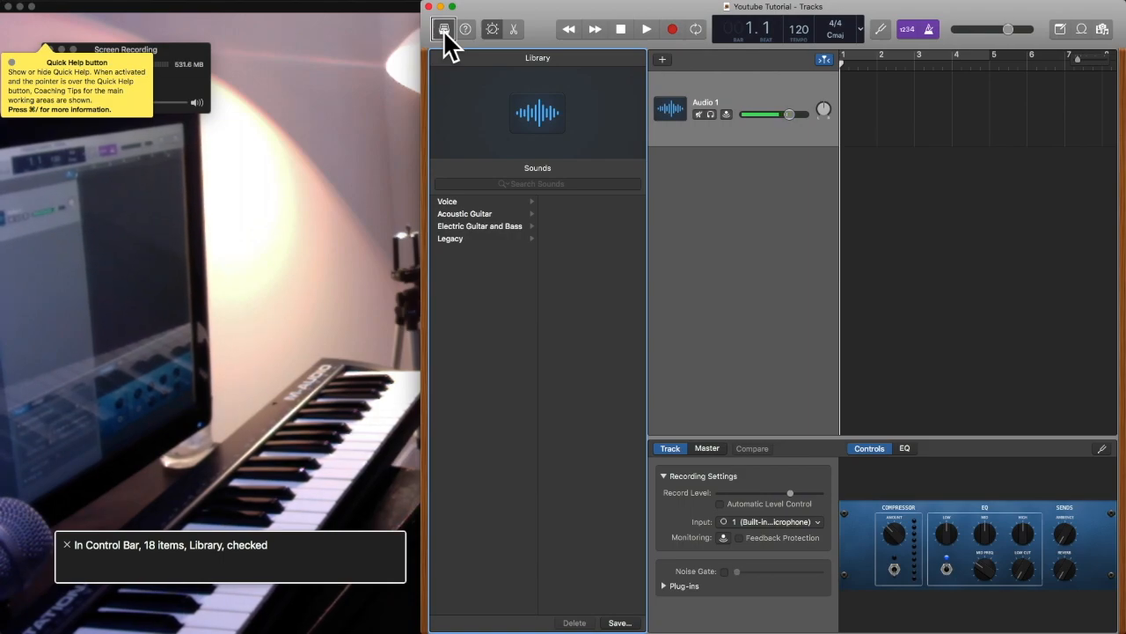
pyautogui.click(442, 29)
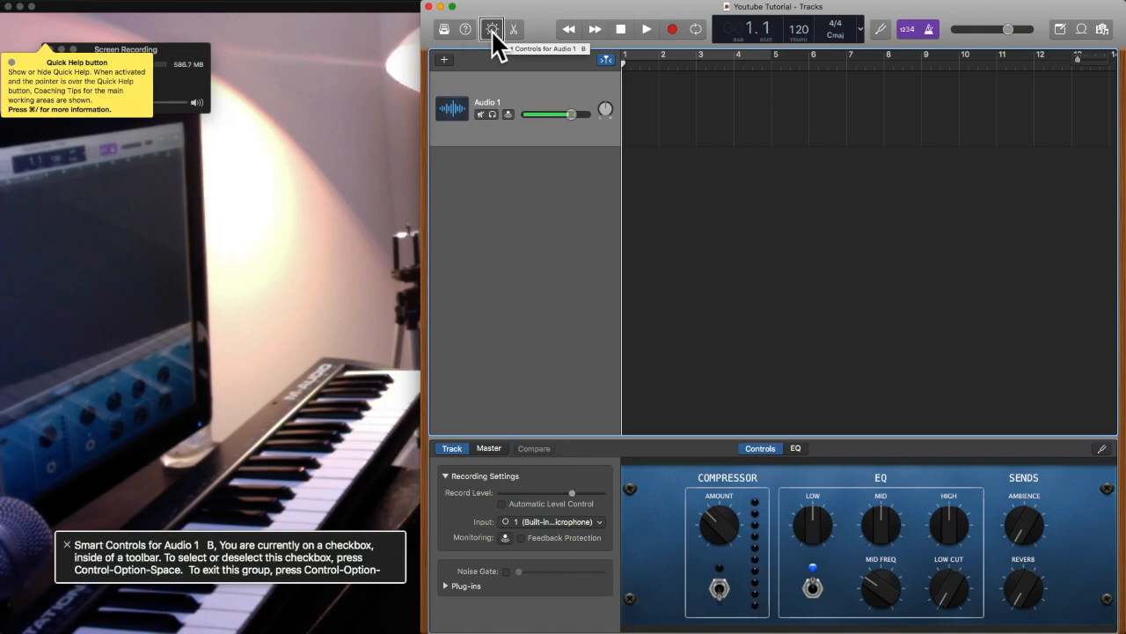
pyautogui.click(491, 30)
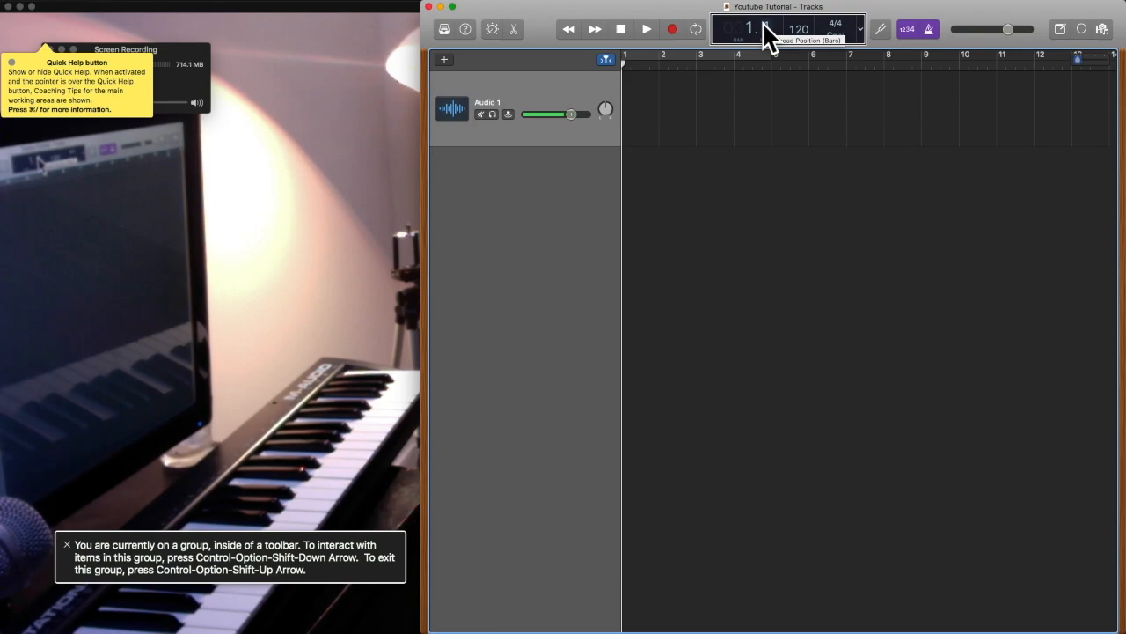
# Examine the playhead position and tempo displays, and test the metronome by toggling it and playing a few bars from the start
pyautogui.hotkey('ctrl', 'alt', 'shift', 'Down')
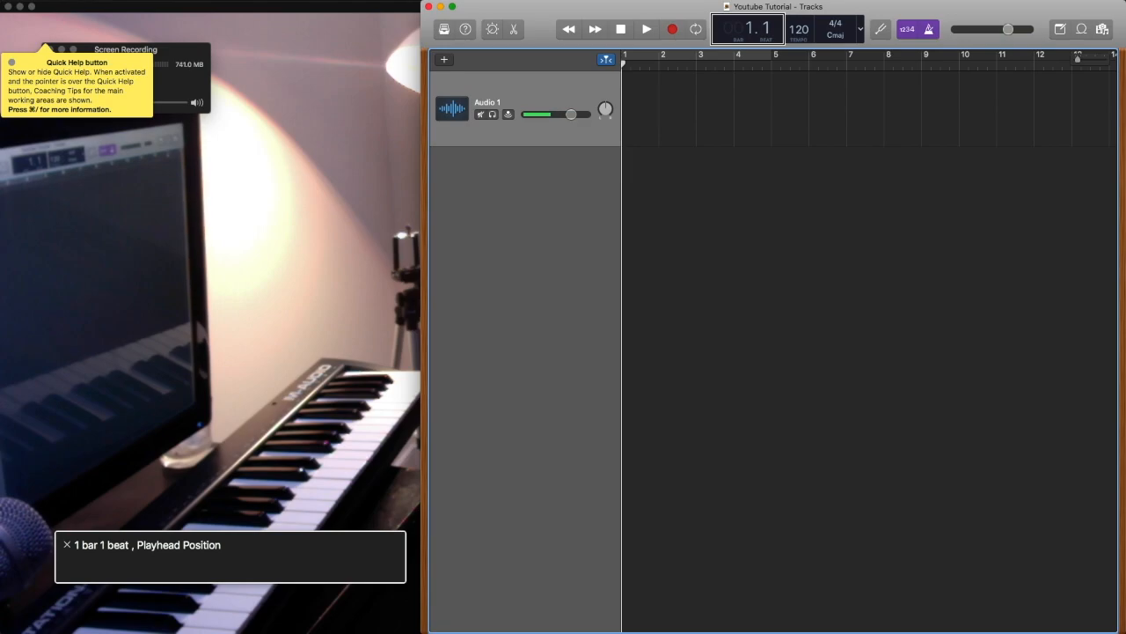
pyautogui.hotkey('ctrl', 'alt', 'Right')
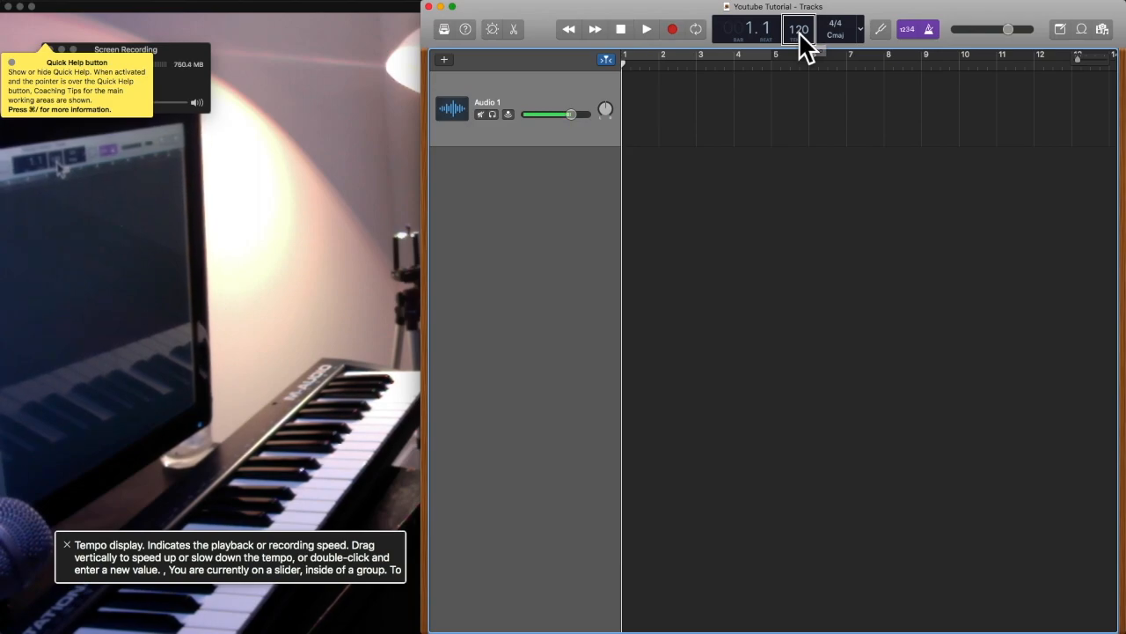
pyautogui.press('k')
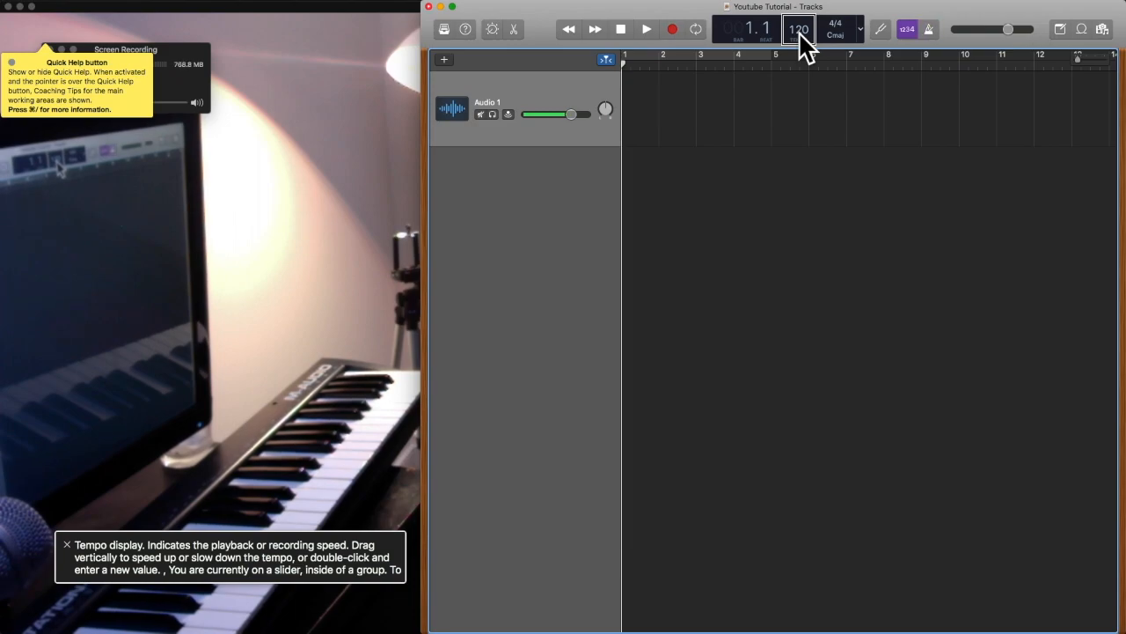
pyautogui.press('space')
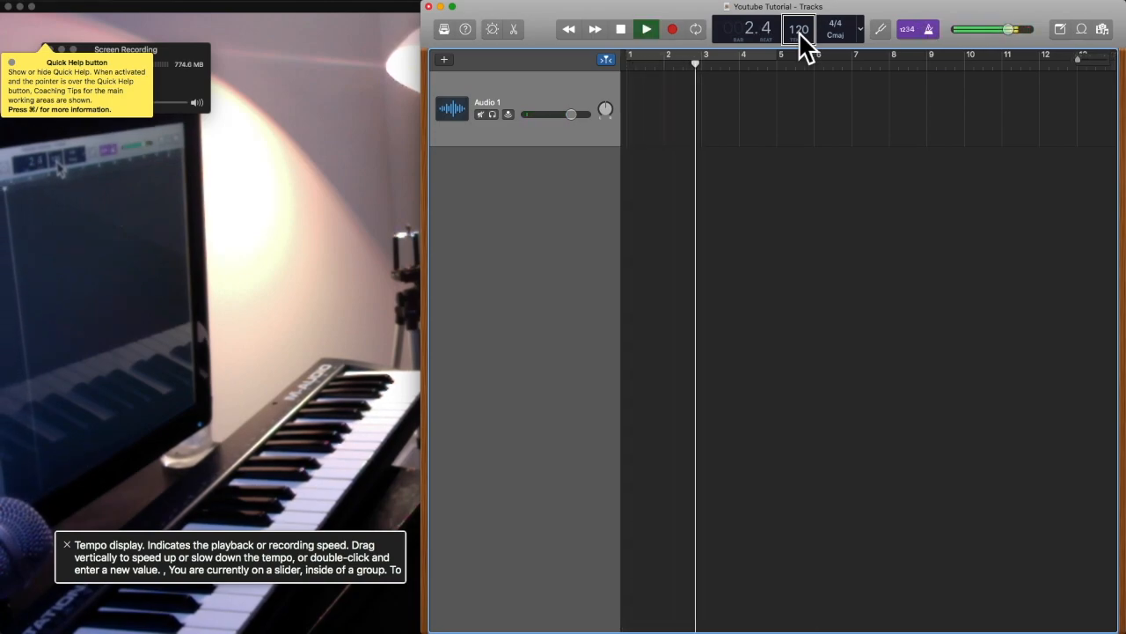
pyautogui.press('space')
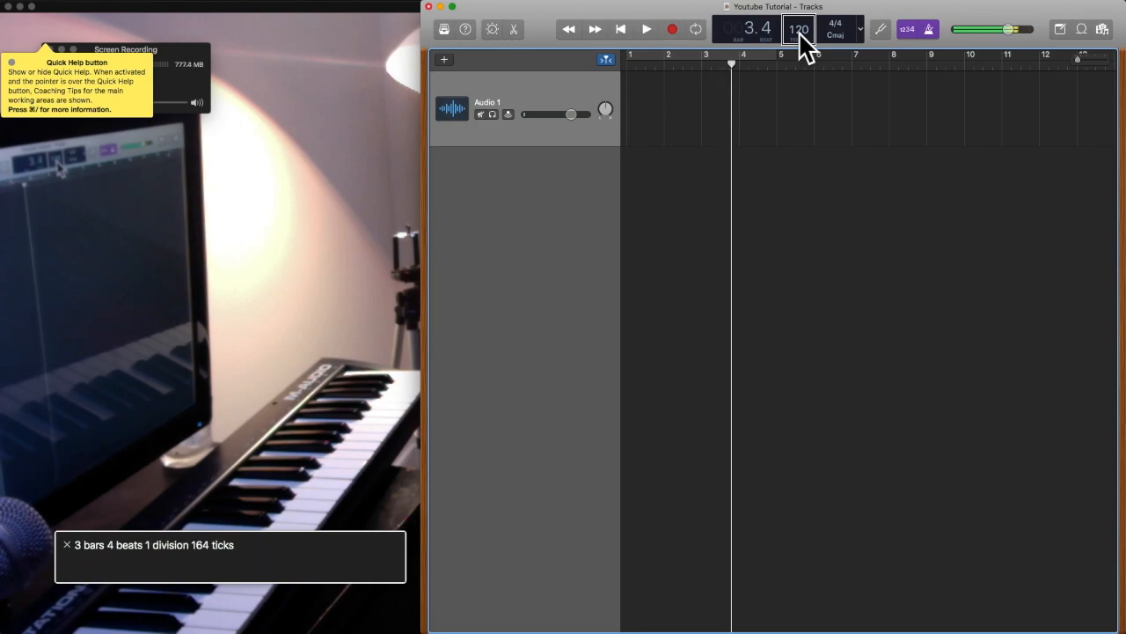
pyautogui.press('Return')
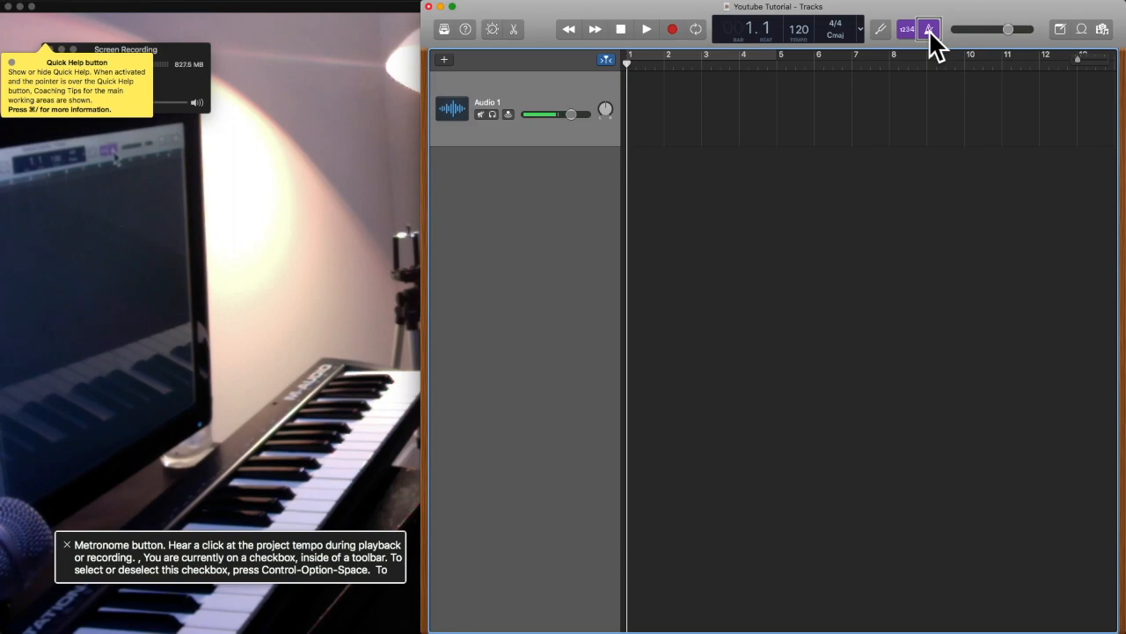
pyautogui.click(928, 29)
pyautogui.click(928, 29)
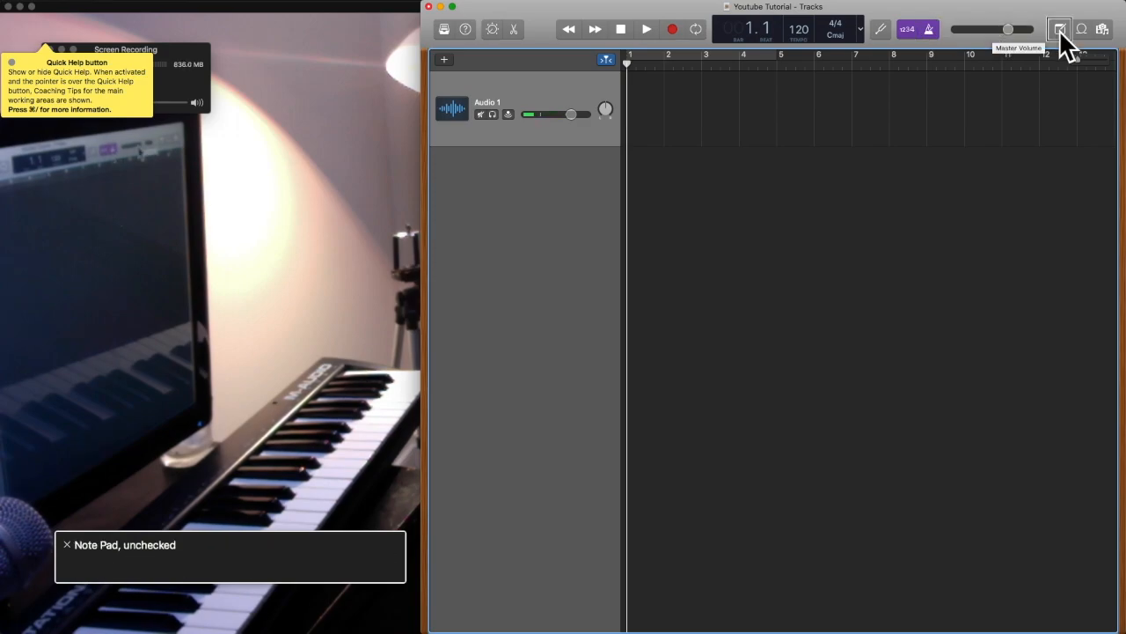
# Show the Loop Browser in column view and limit the loop packs to Hip Hop
pyautogui.click(1082, 31)
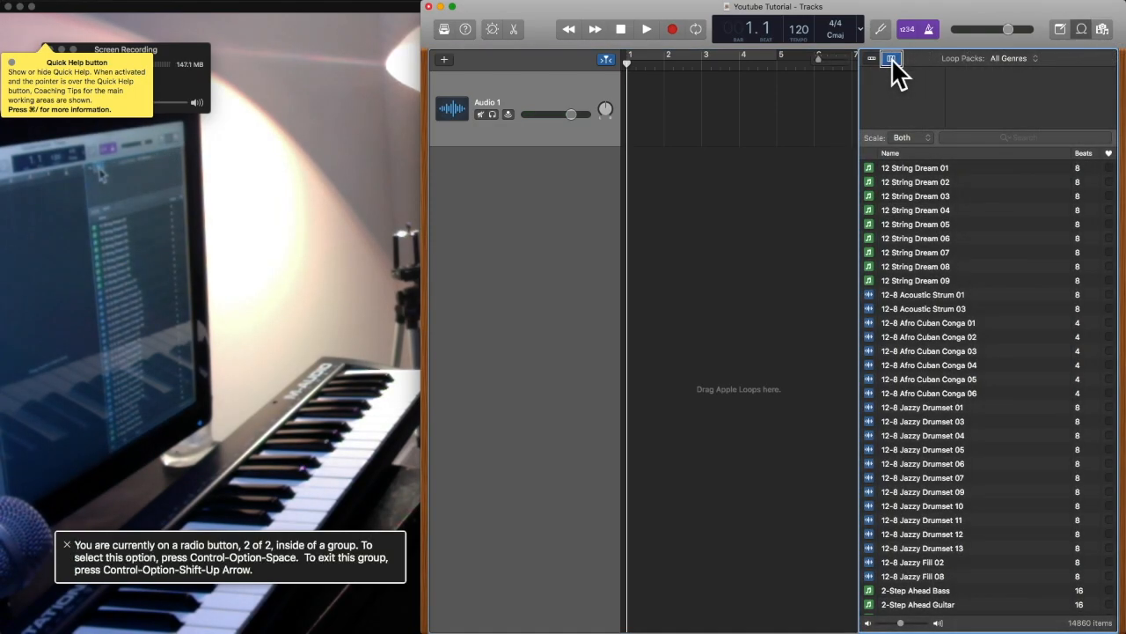
pyautogui.click(891, 58)
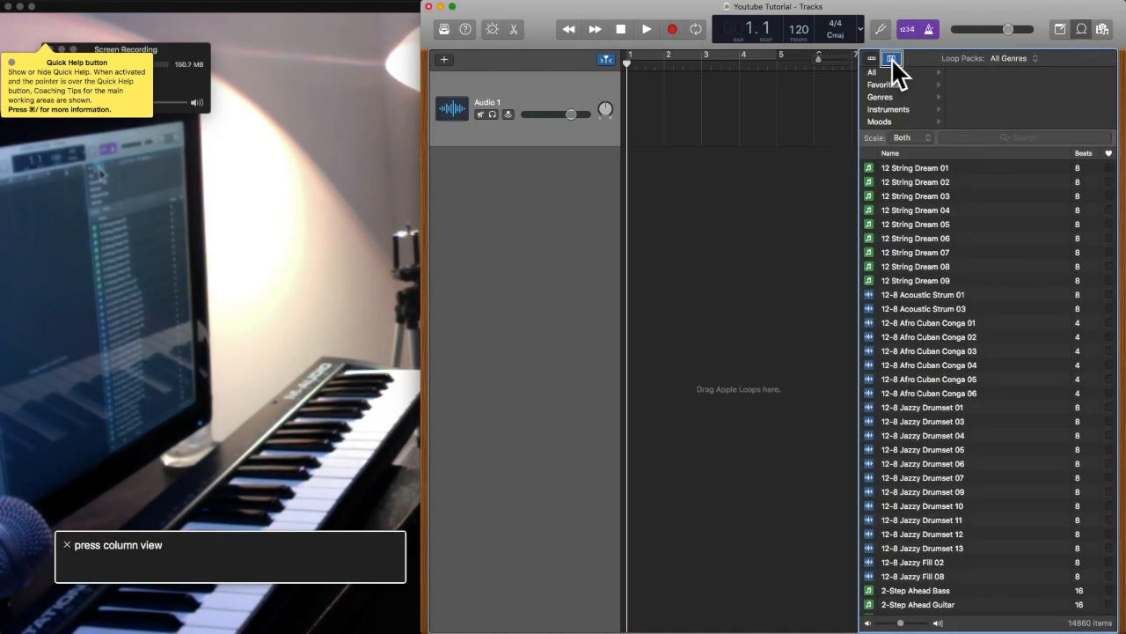
pyautogui.click(1011, 57)
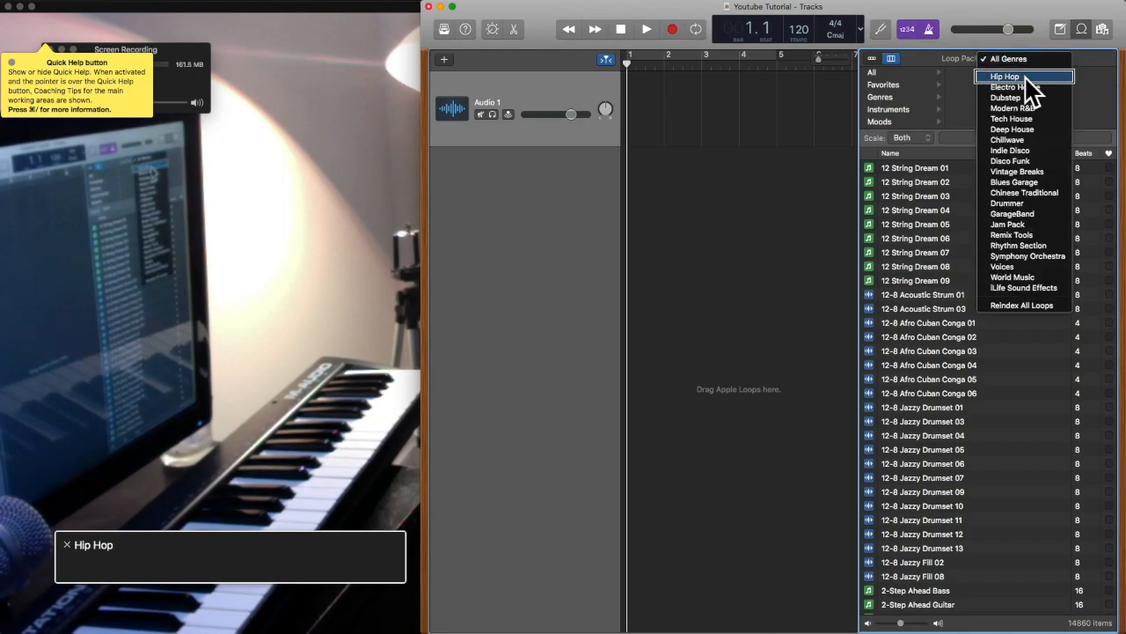
pyautogui.press('Escape')
pyautogui.click(1024, 76)
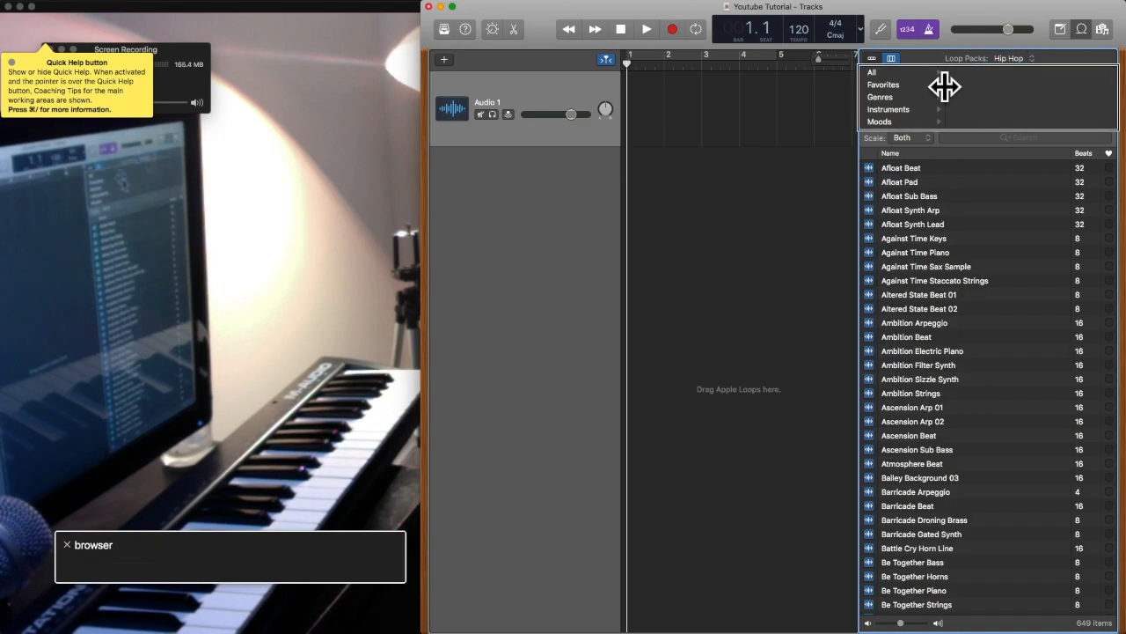
# Audition loops in the Hip Hop list one after another, from Afloat Beat and Afloat Pad through Against Time Keys and beyond
pyautogui.click(1021, 138)
pyautogui.press('Tab')
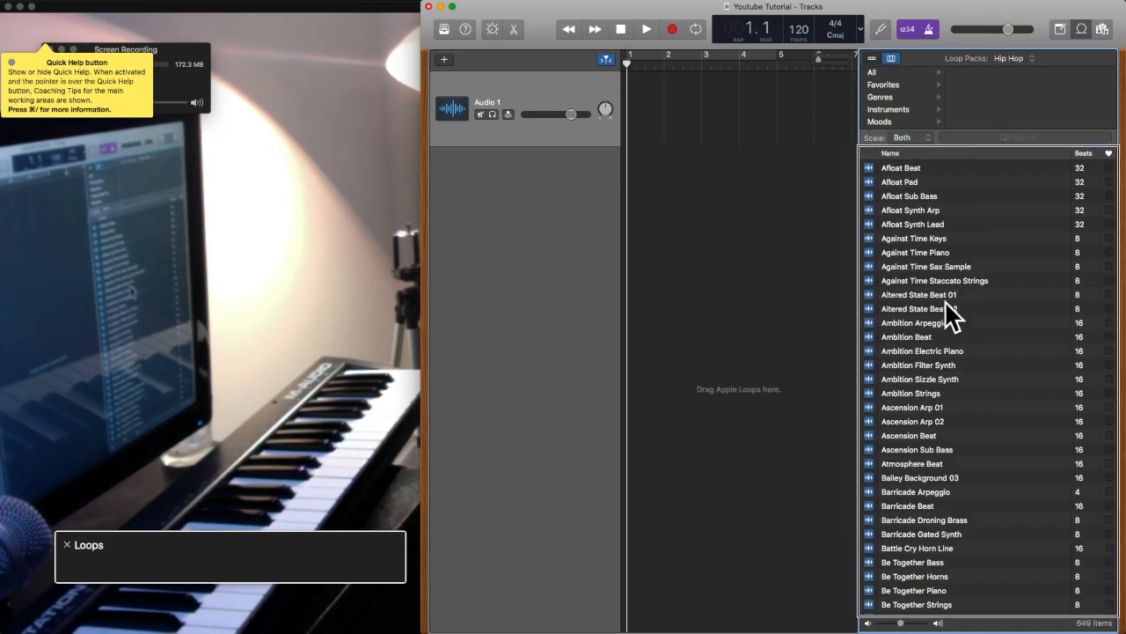
pyautogui.hotkey('ctrl', 'alt', 'shift', 'Down')
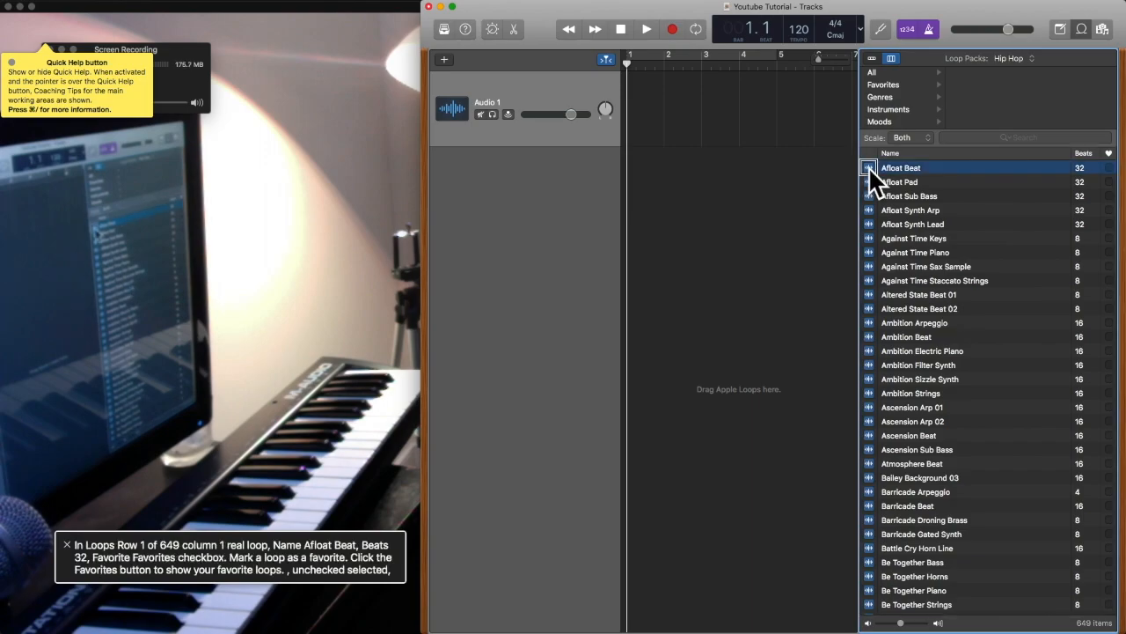
pyautogui.hotkey('ctrl', 'alt', 'Right')
pyautogui.hotkey('ctrl', 'alt', 'space')
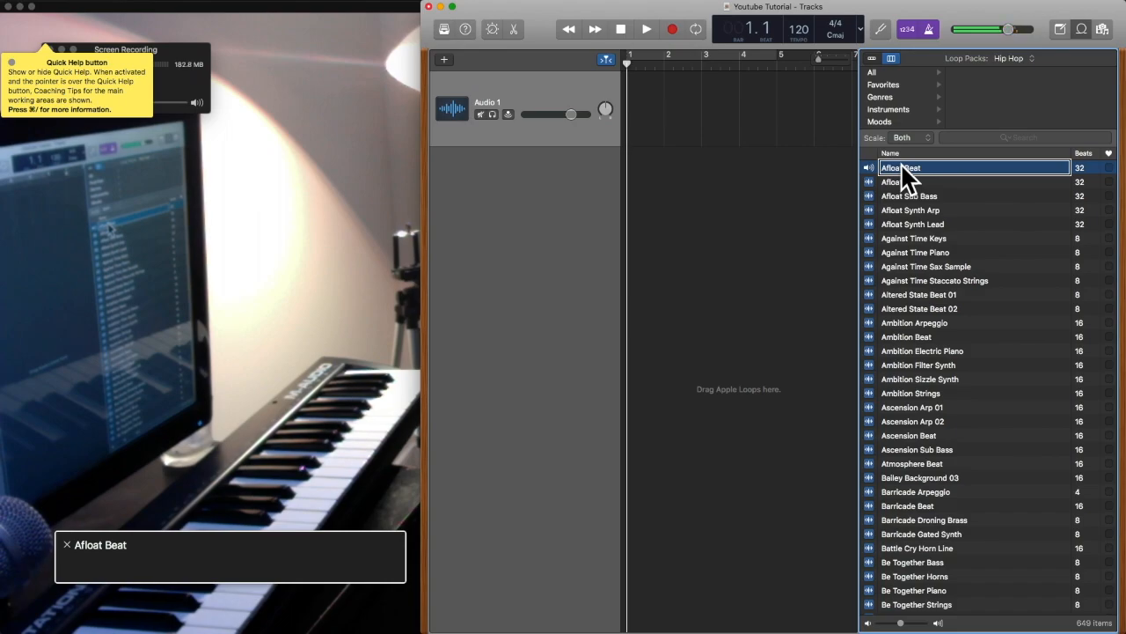
pyautogui.hotkey('Left', 'Right')
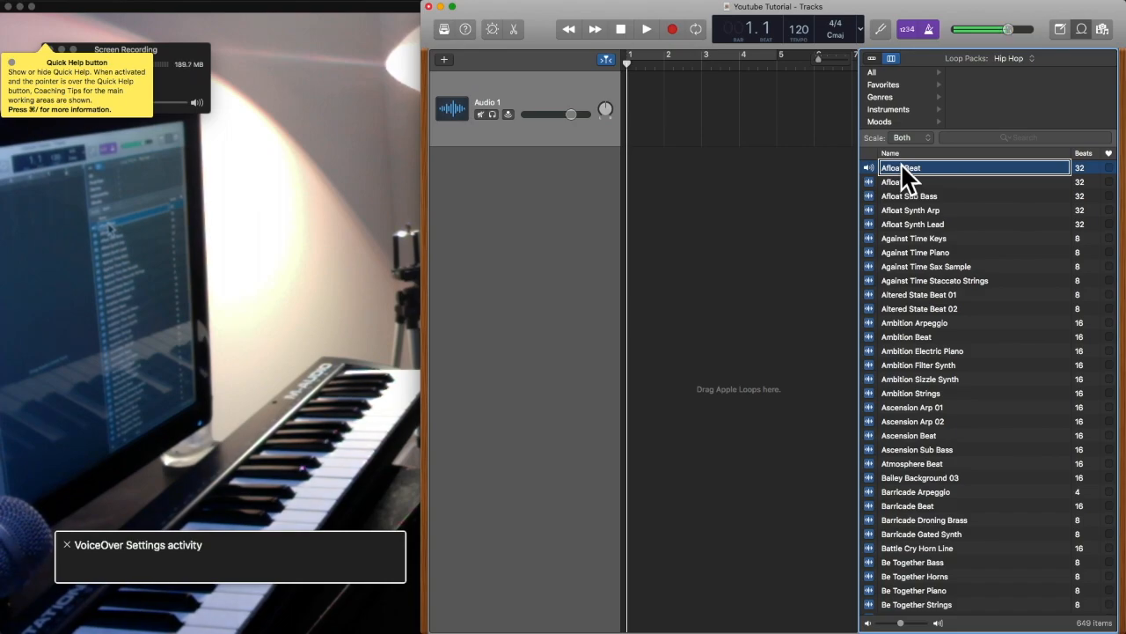
pyautogui.click(899, 177)
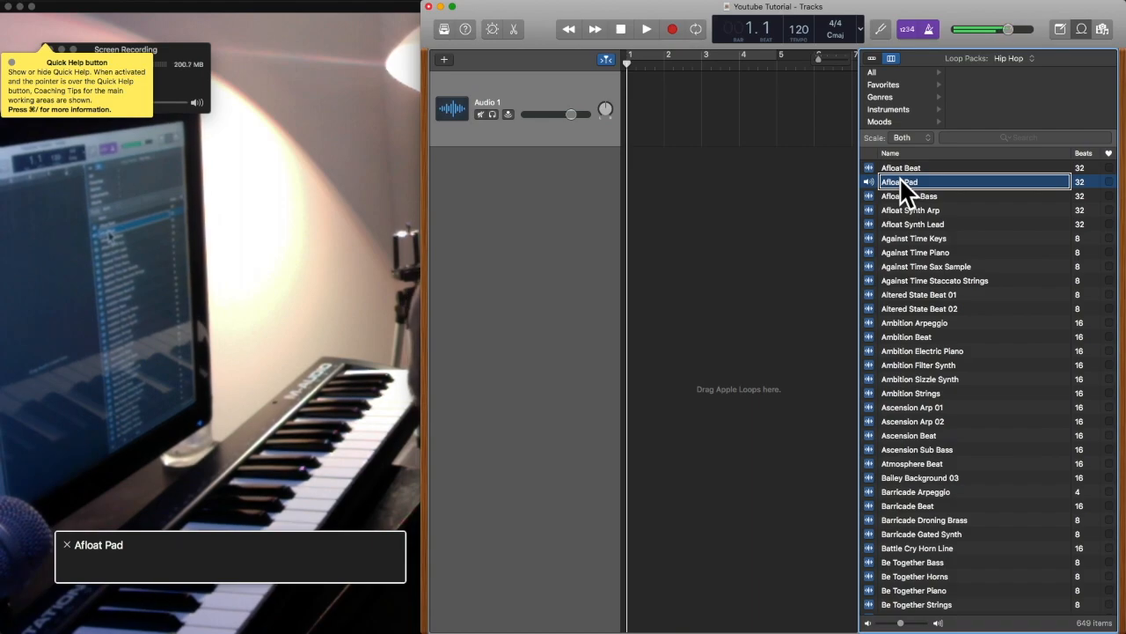
pyautogui.click(908, 191)
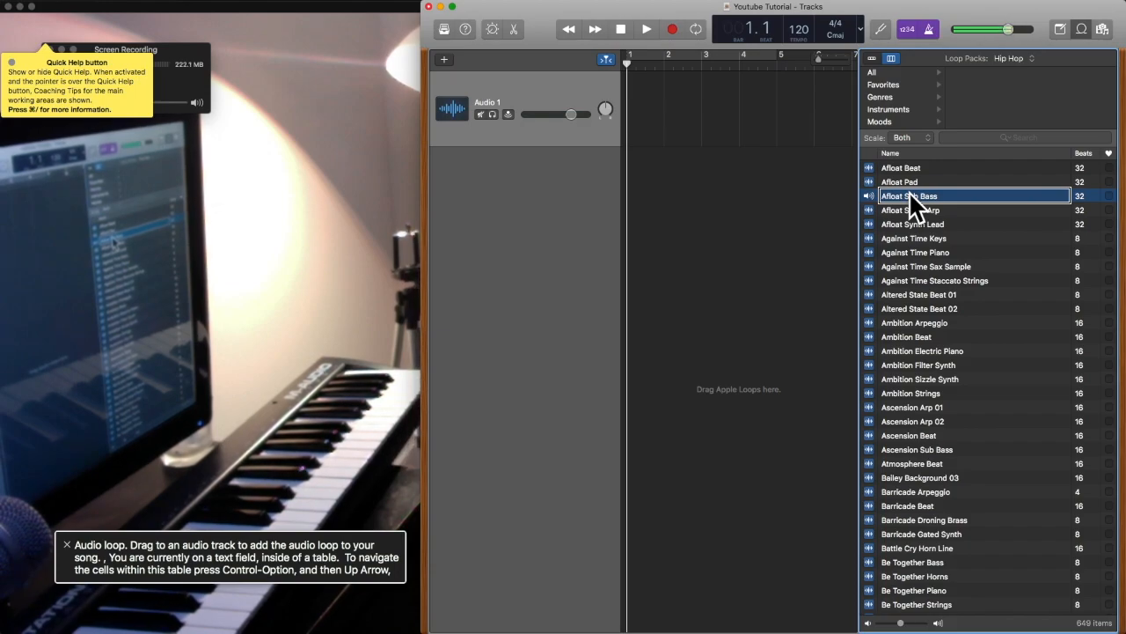
pyautogui.click(910, 205)
pyautogui.click(913, 219)
pyautogui.click(913, 233)
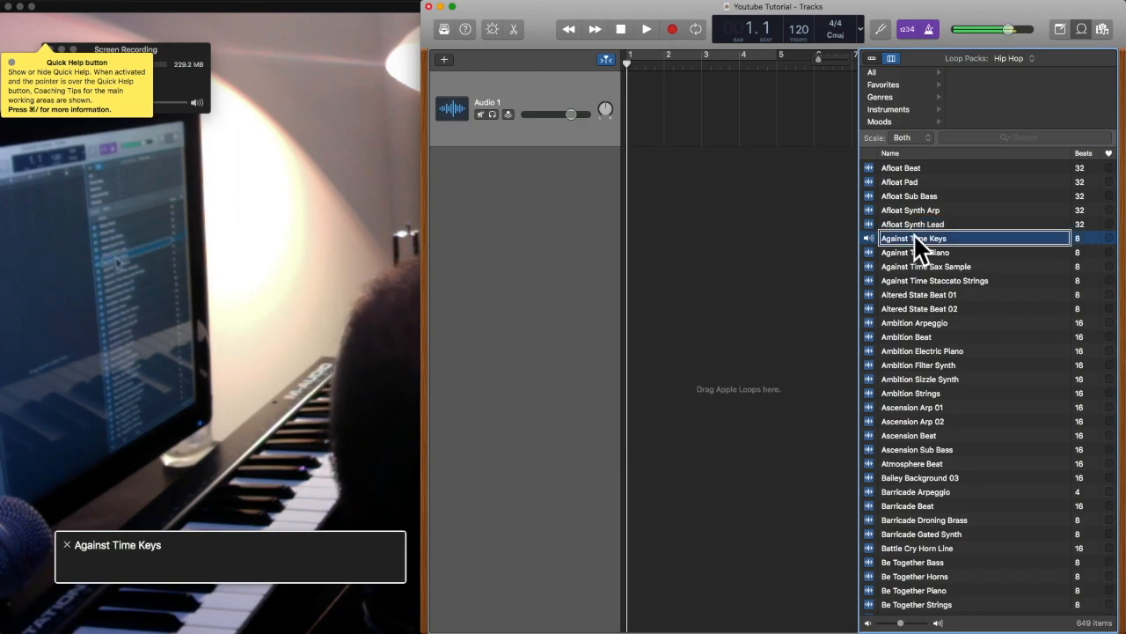
pyautogui.click(914, 247)
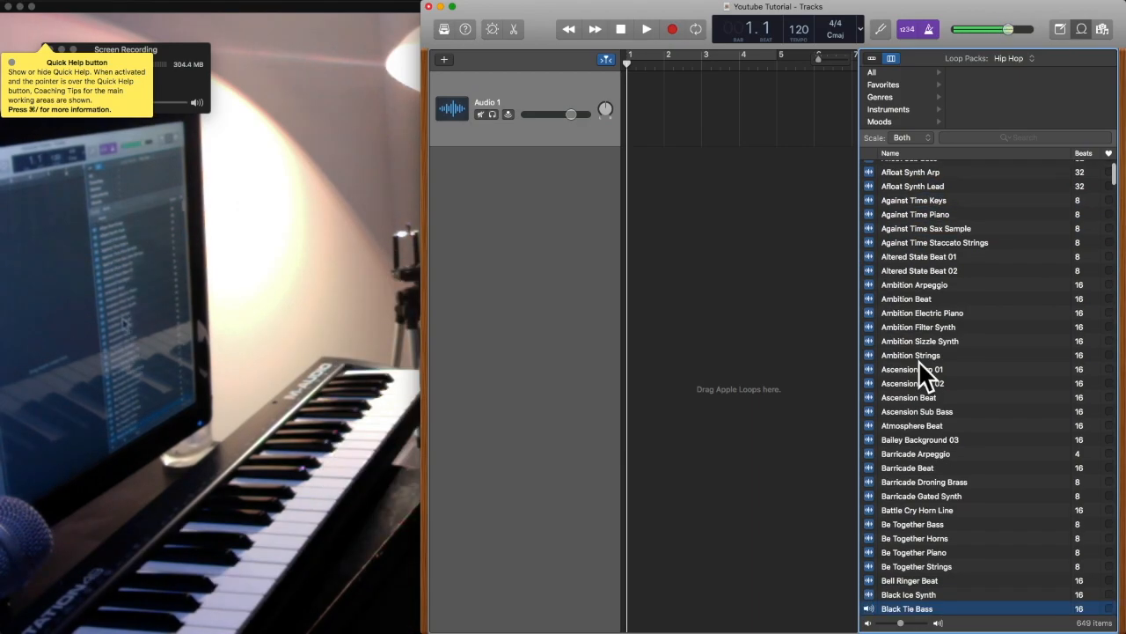
# Audition the next Hip Hop loops from Black Tie Beat onward and settle on Black Tie Piano
pyautogui.press('Down')
pyautogui.press('Down')
pyautogui.press('Down')
pyautogui.press('Down')
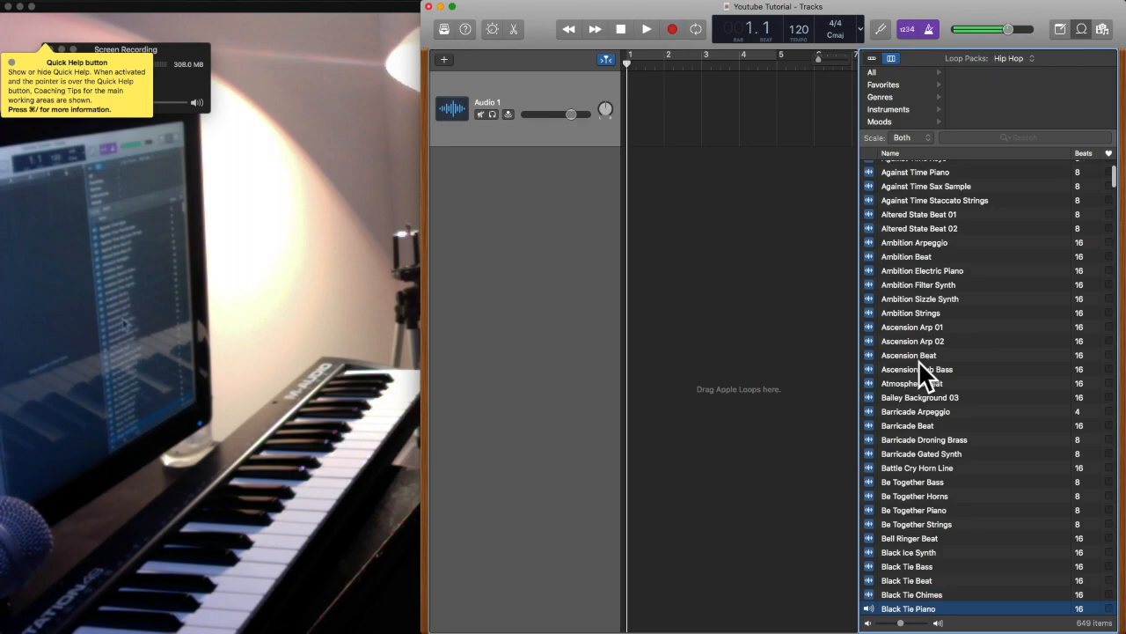
pyautogui.press('Up')
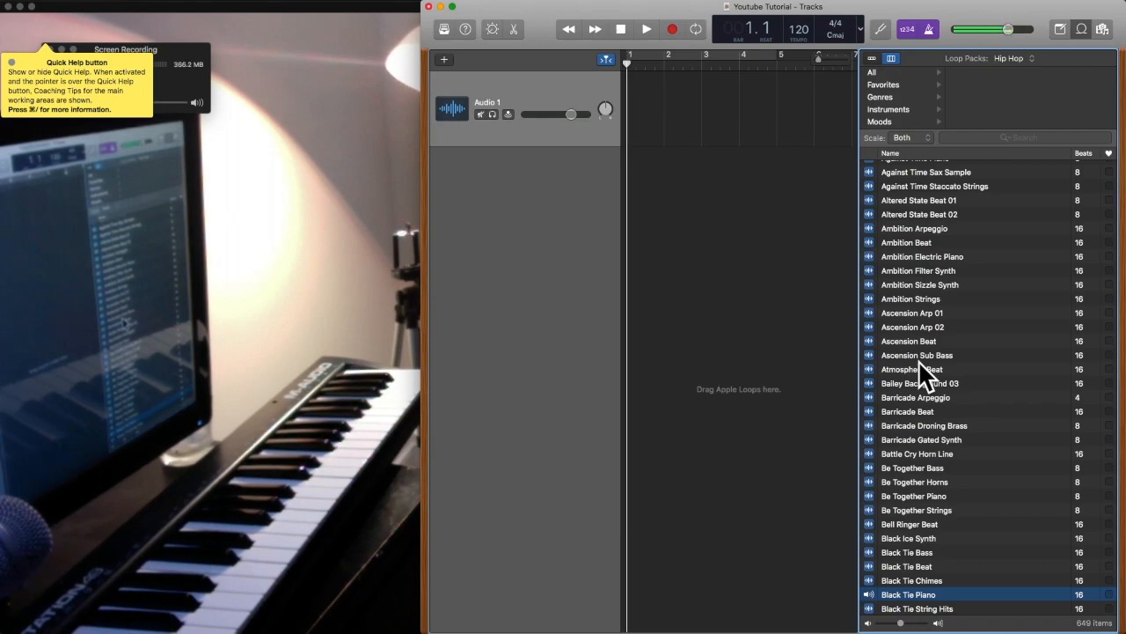
# Turn VoiceOver back on and mark the name cell of the Black Tie Piano loop for drag and drop
pyautogui.press('super+F5')
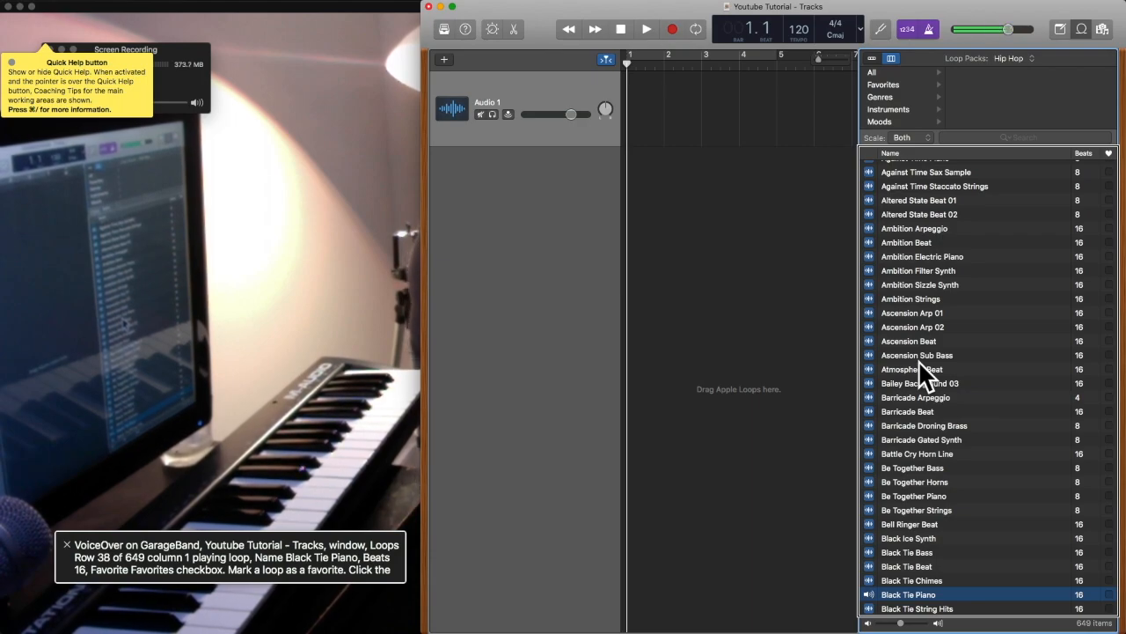
pyautogui.hotkey('ctrl', 'alt', 'Right')
pyautogui.hotkey('ctrl', 'alt', 'Left')
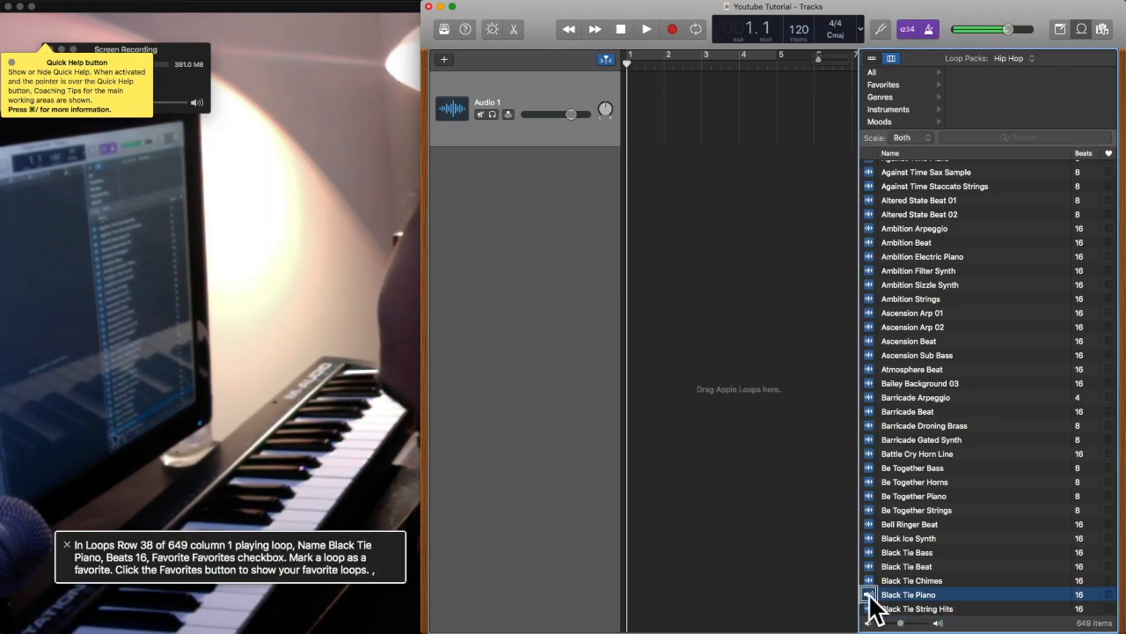
pyautogui.hotkey('ctrl', 'alt', ',')
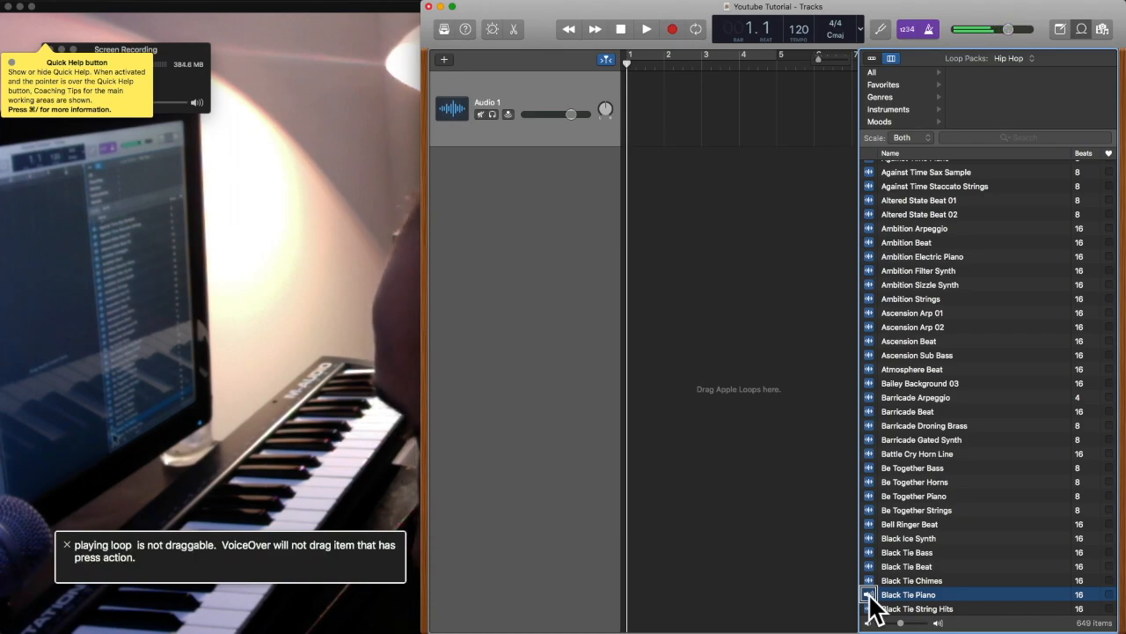
pyautogui.hotkey('ctrl', 'alt', 'Right')
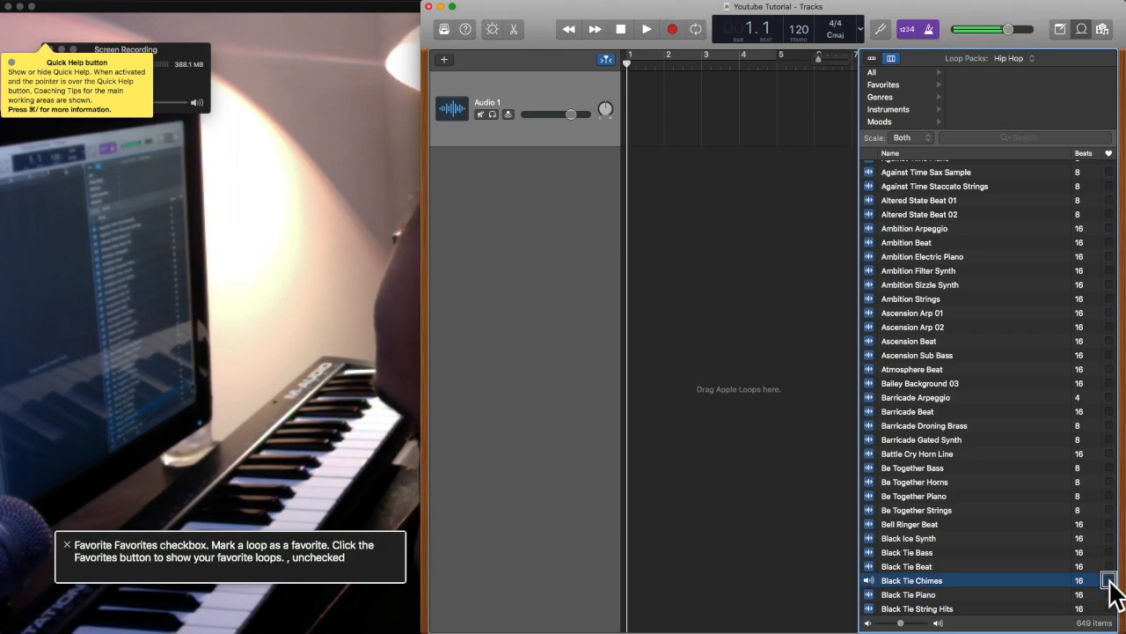
pyautogui.hotkey('ctrl', 'alt', 'Right')
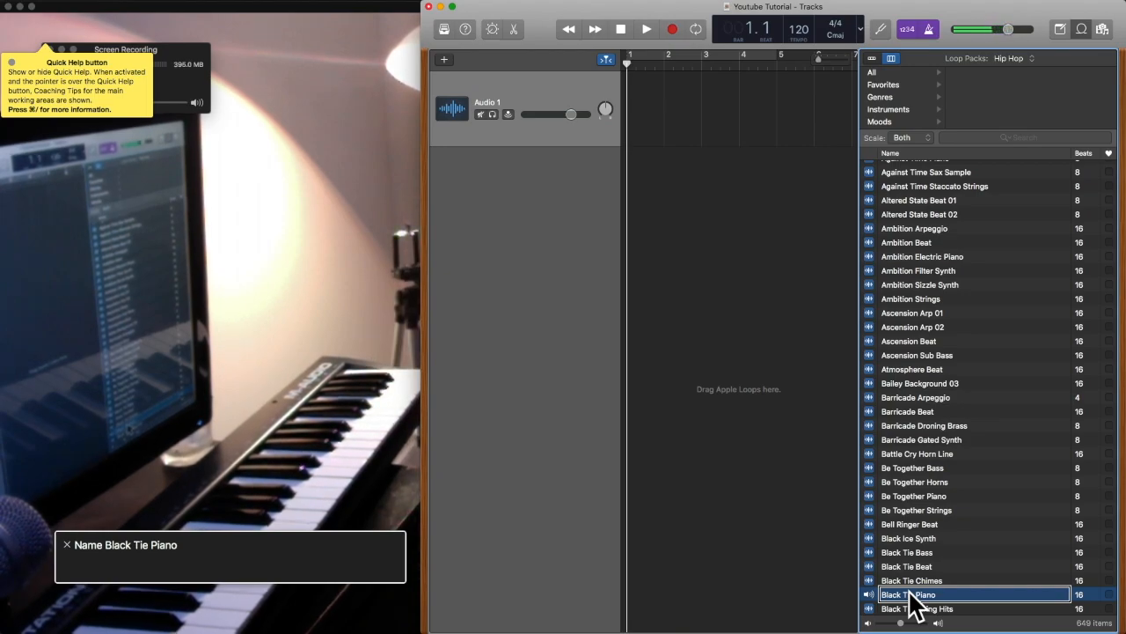
pyautogui.hotkey('ctrl', 'alt', ',')
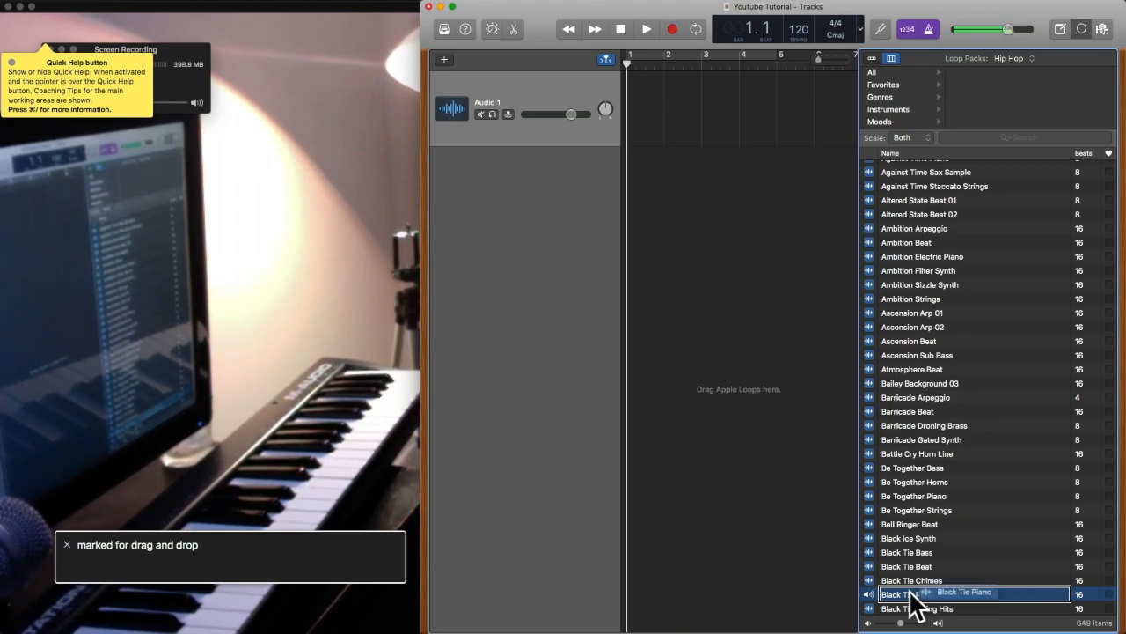
# Drop the marked Black Tie Piano loop onto the area below tracks in the Tracks contents to create its own track
pyautogui.hotkey('ctrl', 'alt', 'shift', 'Up')
pyautogui.hotkey('ctrl', 'alt', 'Left')
pyautogui.hotkey('ctrl', 'alt', 'shift', 'Down')
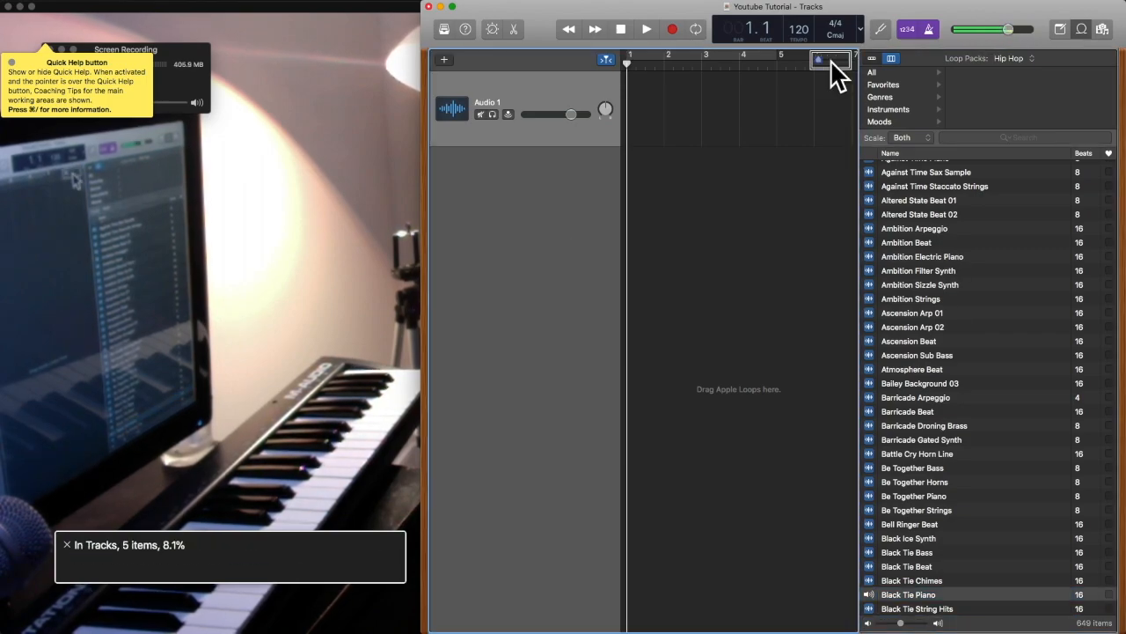
pyautogui.hotkey('ctrl', 'alt', 'Right')
pyautogui.hotkey('ctrl', 'alt', 'Right')
pyautogui.hotkey('ctrl', 'alt', 'Right')
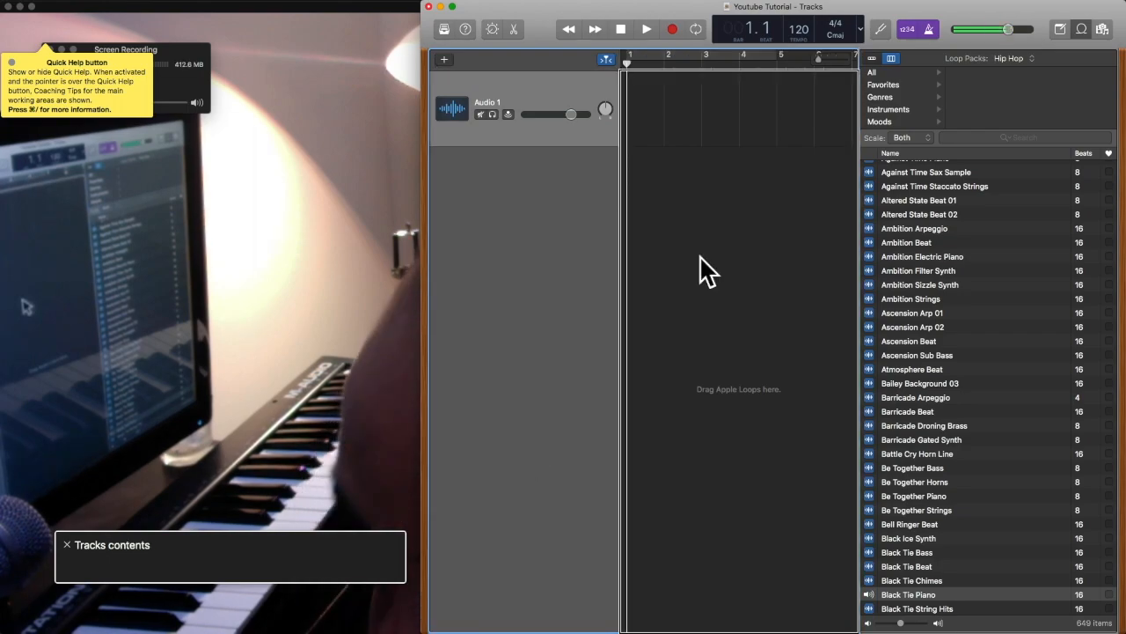
pyautogui.hotkey('ctrl', 'alt', 'shift', 'Down')
pyautogui.hotkey('ctrl', 'alt', 'Right')
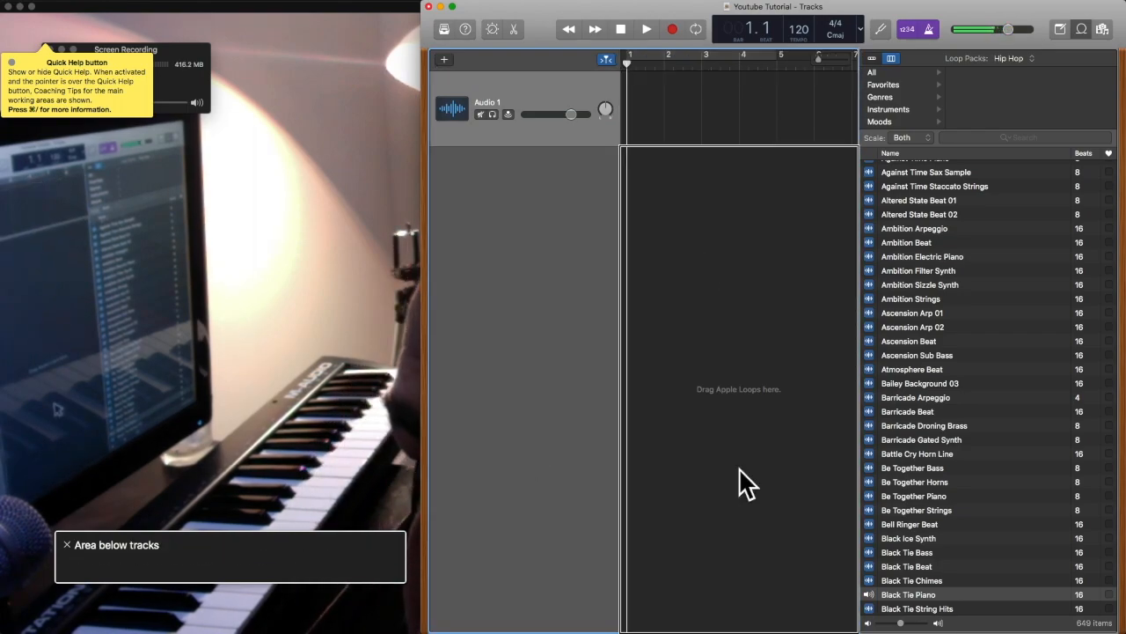
pyautogui.hotkey('ctrl', 'alt', 'Left')
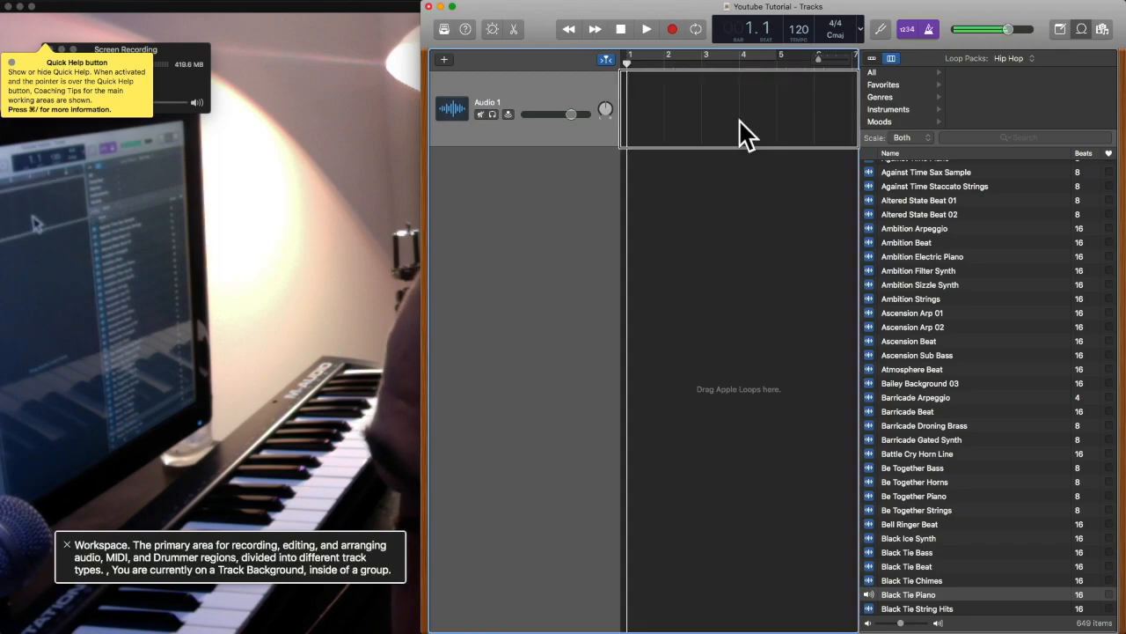
pyautogui.hotkey('ctrl', 'alt', 'Right')
pyautogui.hotkey('ctrl', 'alt', 'shift', 'Down')
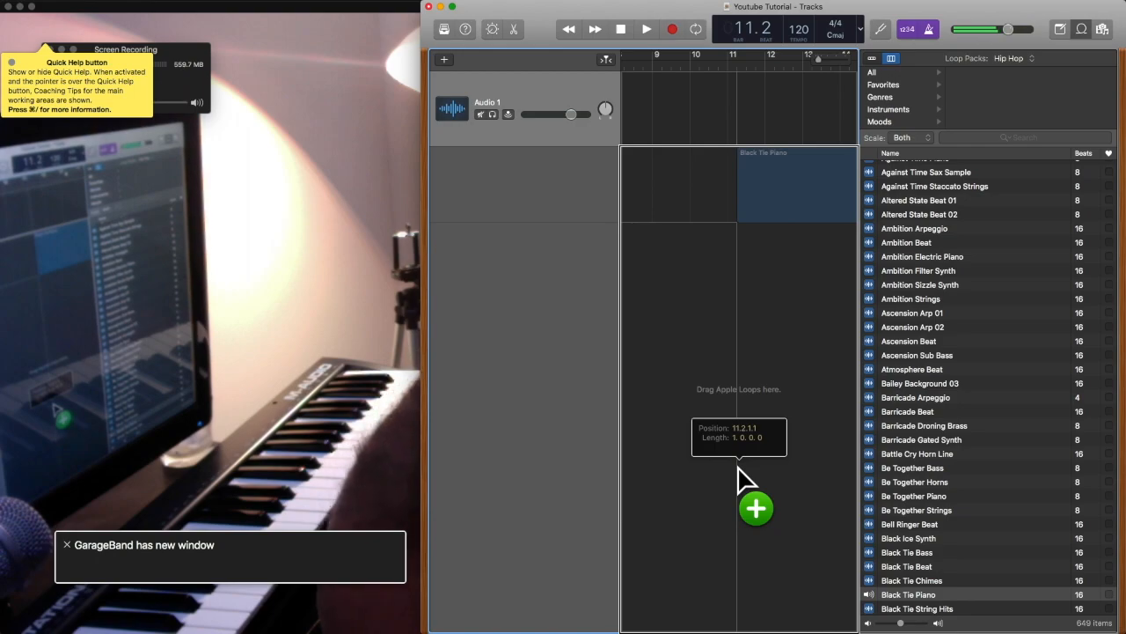
pyautogui.moveTo(738, 467); pyautogui.dragTo(741, 468)
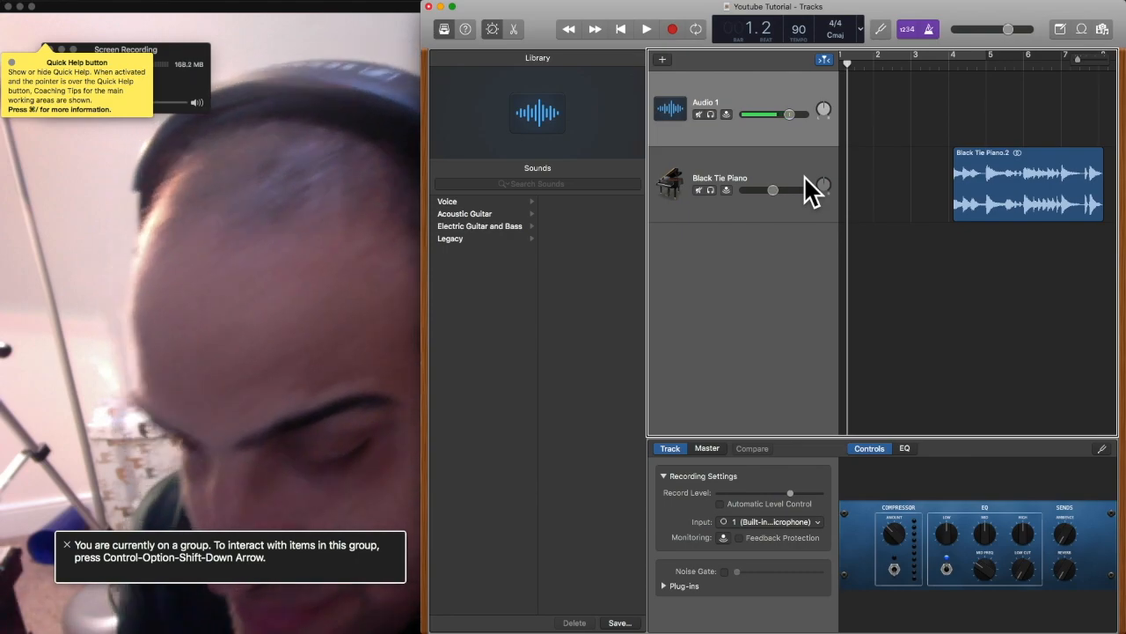
# Go through the track headers with VoiceOver, select the empty Audio 1 track and delete it
pyautogui.hotkey('ctrl', 'alt', 'Right')
pyautogui.hotkey('ctrl', 'alt', 'Left')
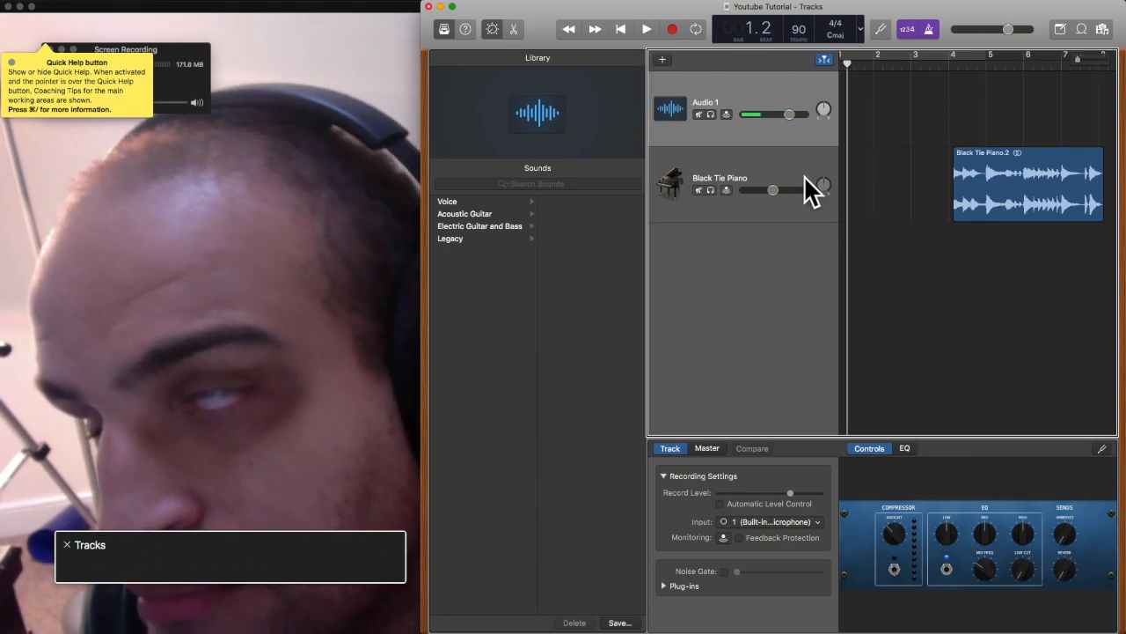
pyautogui.hotkey('ctrl', 'alt', 'shift', 'Down')
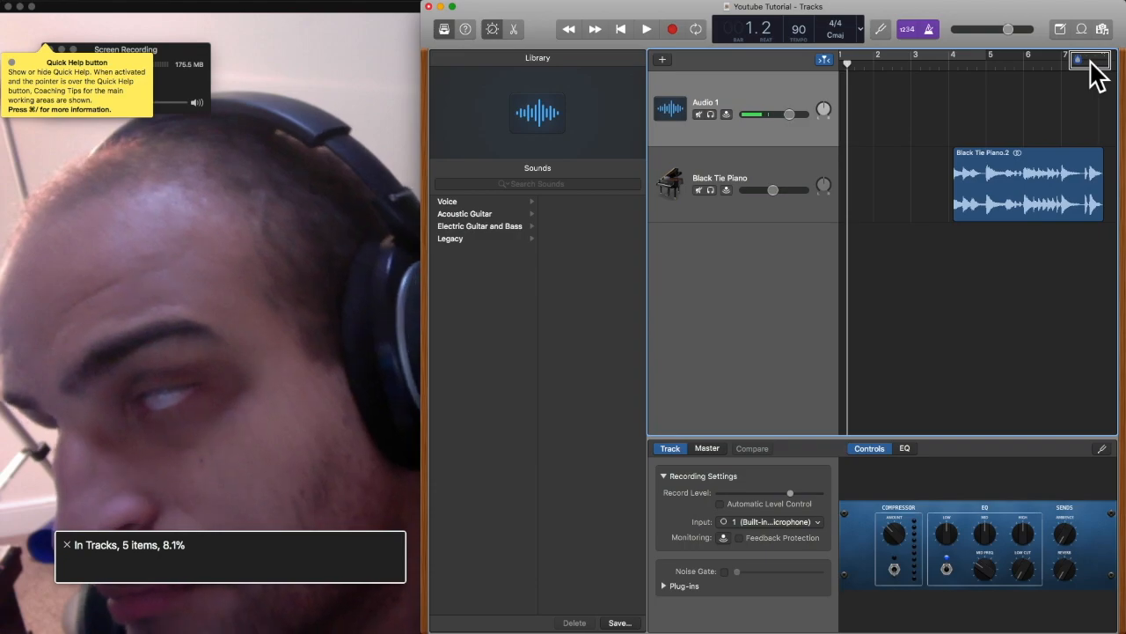
pyautogui.hotkey('ctrl', 'alt', 'Right')
pyautogui.hotkey('ctrl', 'alt', 'Right')
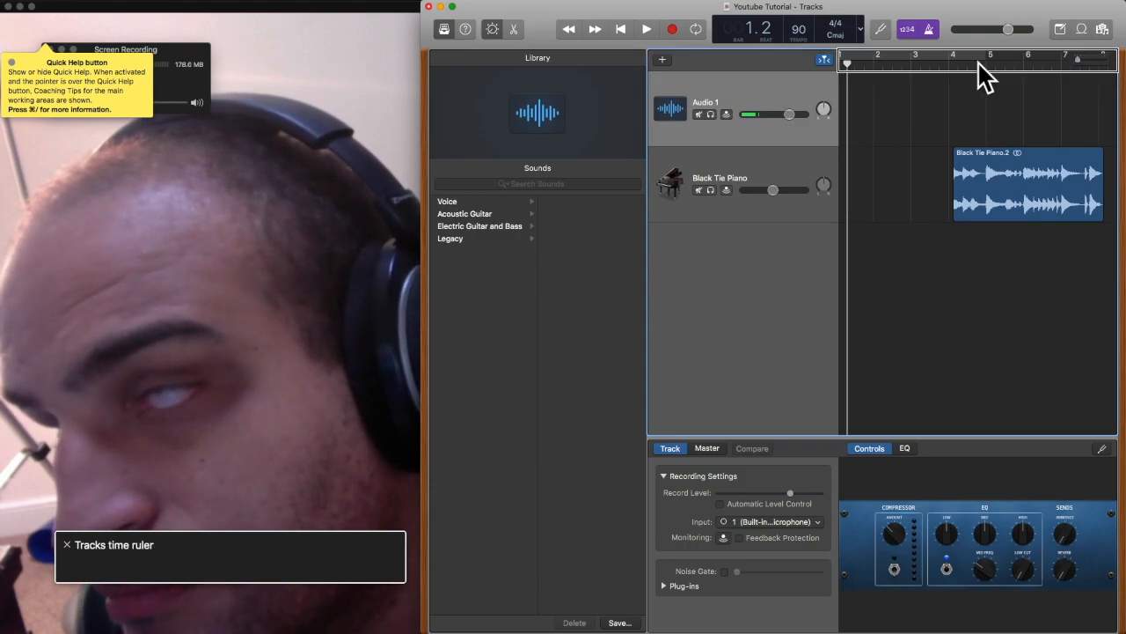
pyautogui.hotkey('ctrl', 'alt', 'Right')
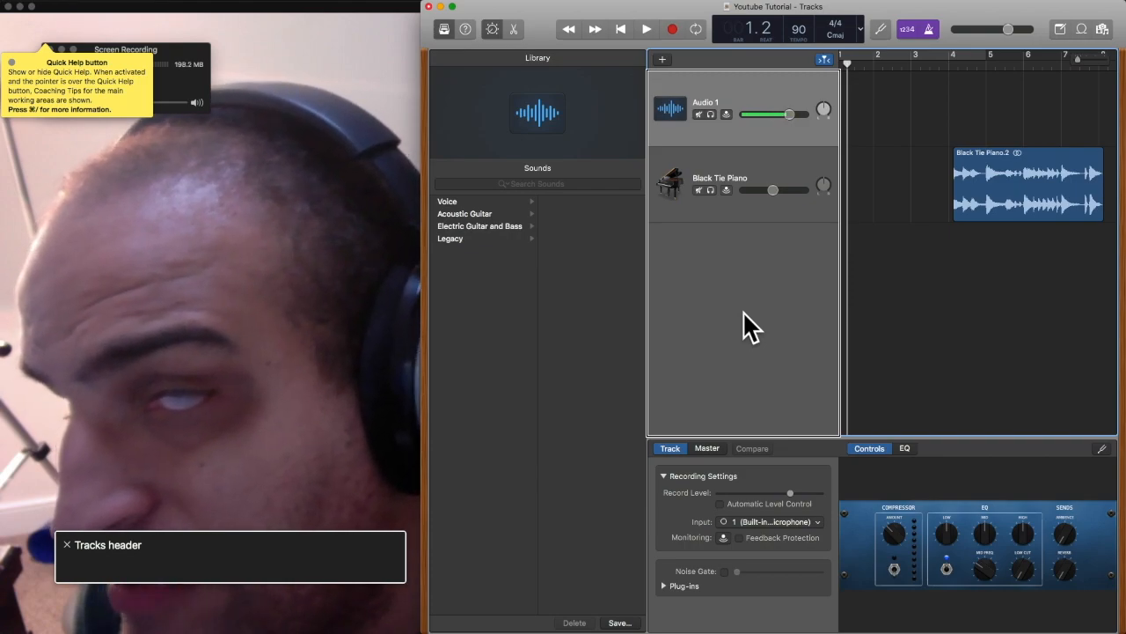
pyautogui.hotkey('ctrl', 'alt', 'shift', 'Down')
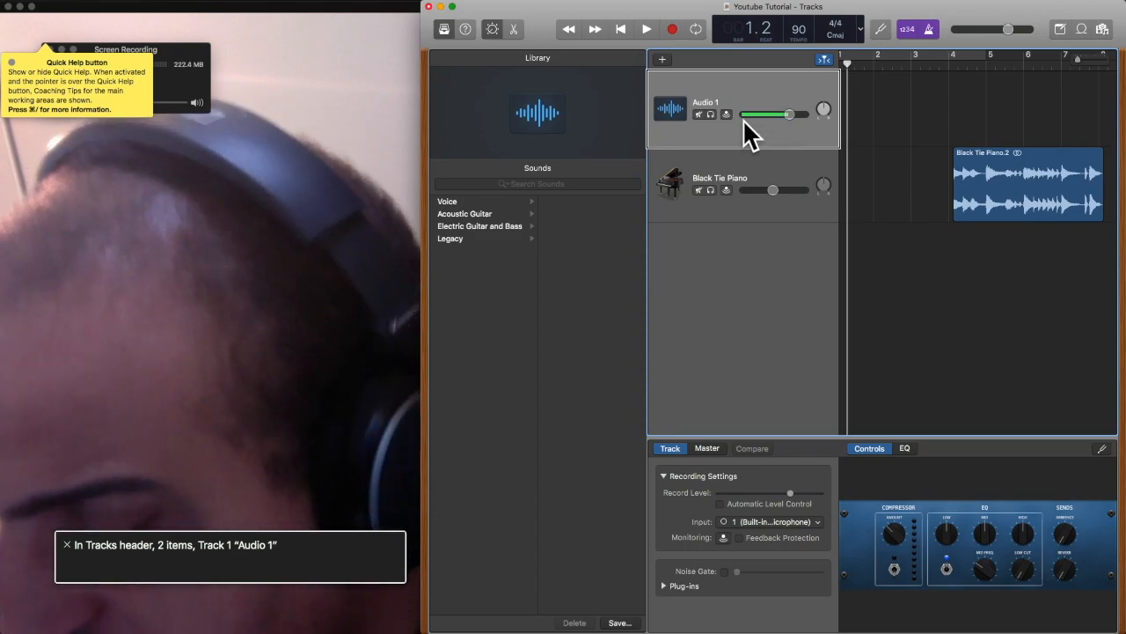
pyautogui.press('Down')
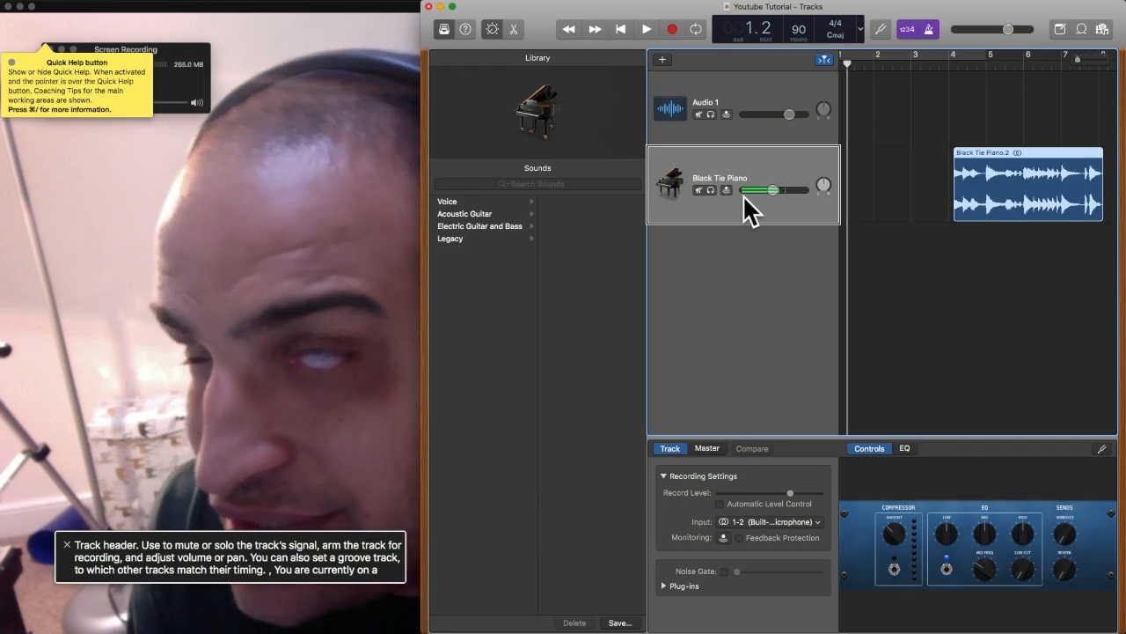
pyautogui.click(742, 119)
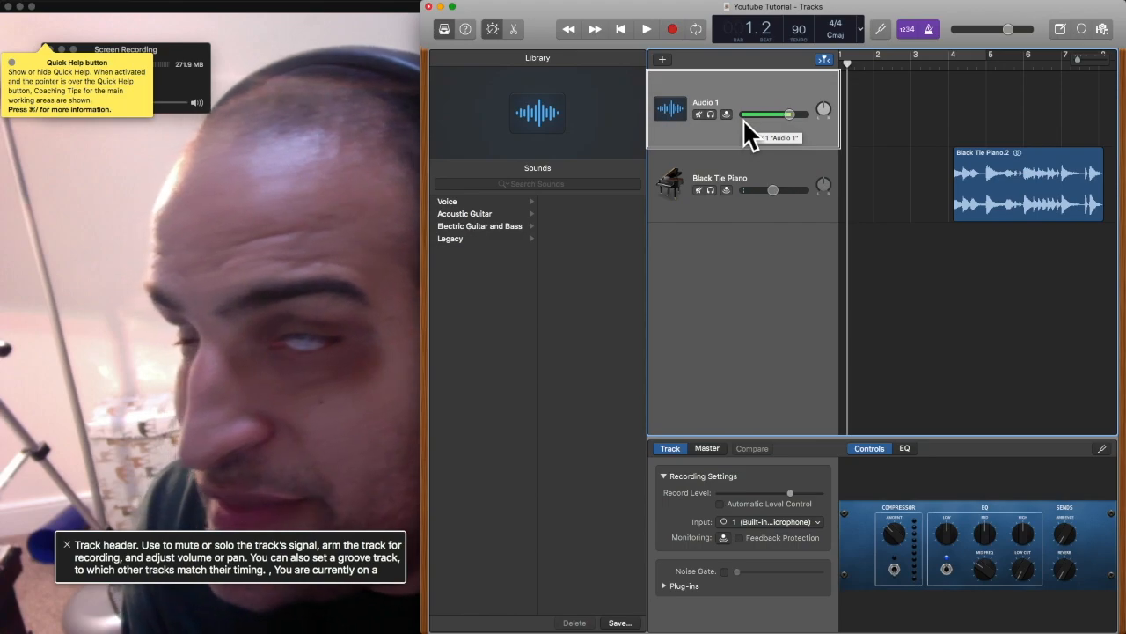
pyautogui.press('super+BackSpace')
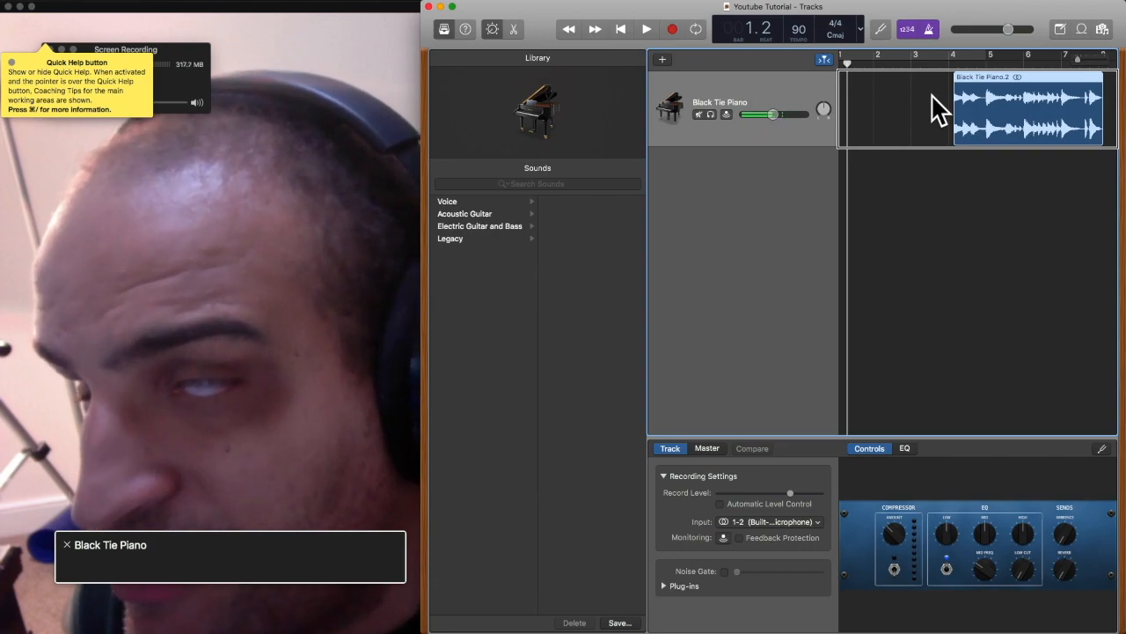
# Cut the Black Tie Piano region and paste it at the start of the project, at bar 1 beat 1
pyautogui.press('super+x')
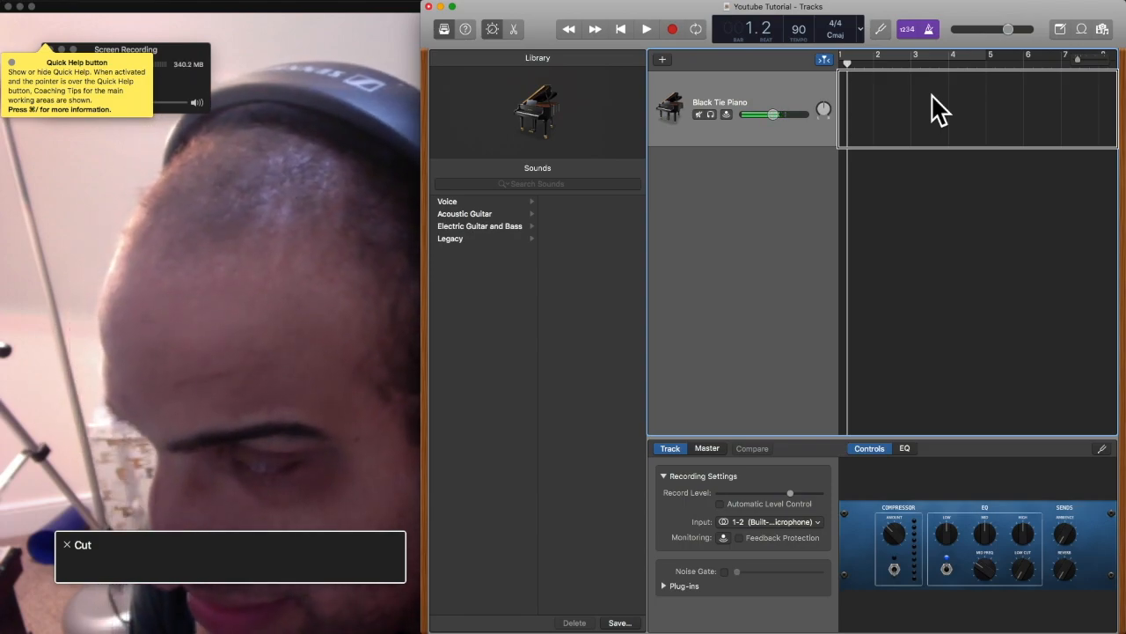
pyautogui.press('Return')
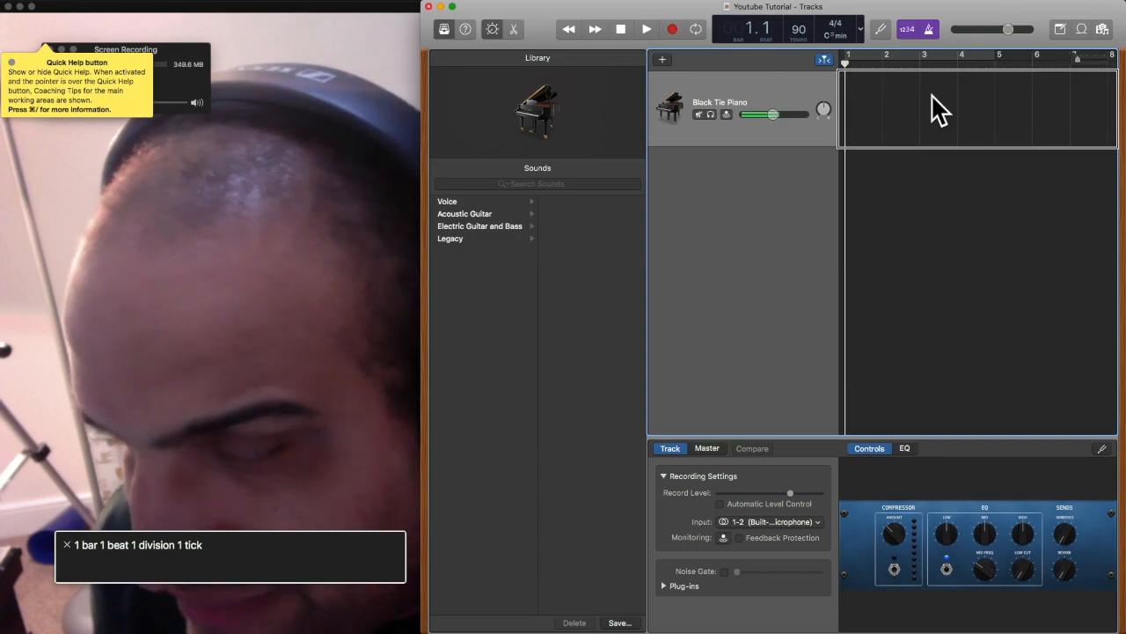
pyautogui.press('super+v')
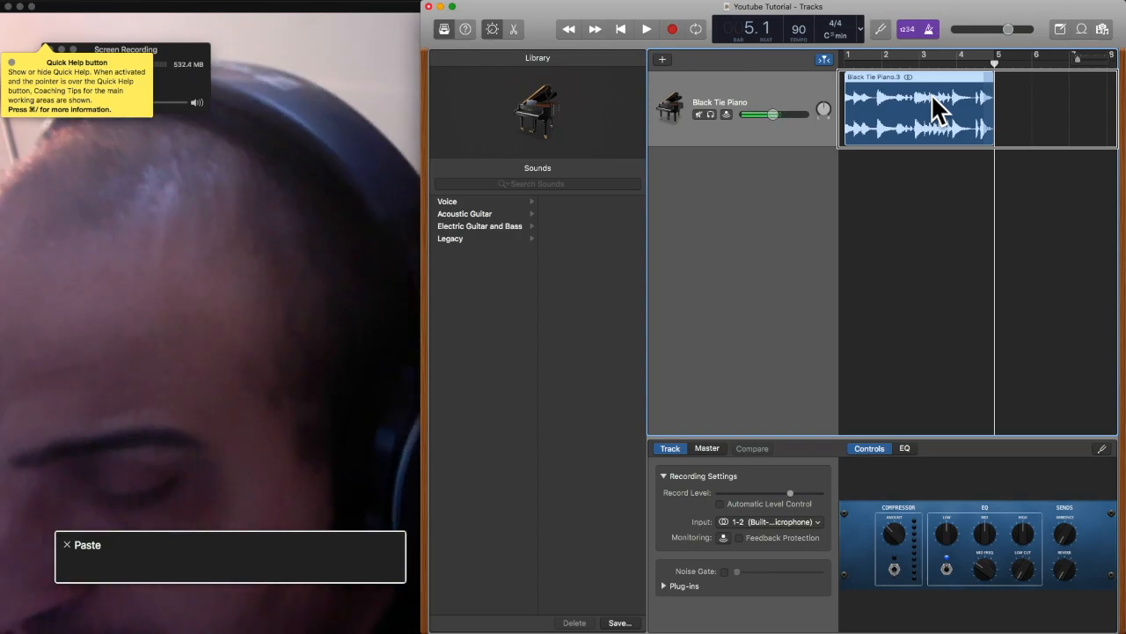
# Turn on cycling over the Black Tie Piano region, play it from the start, stop, and return the playhead to bar 1
pyautogui.press('c')
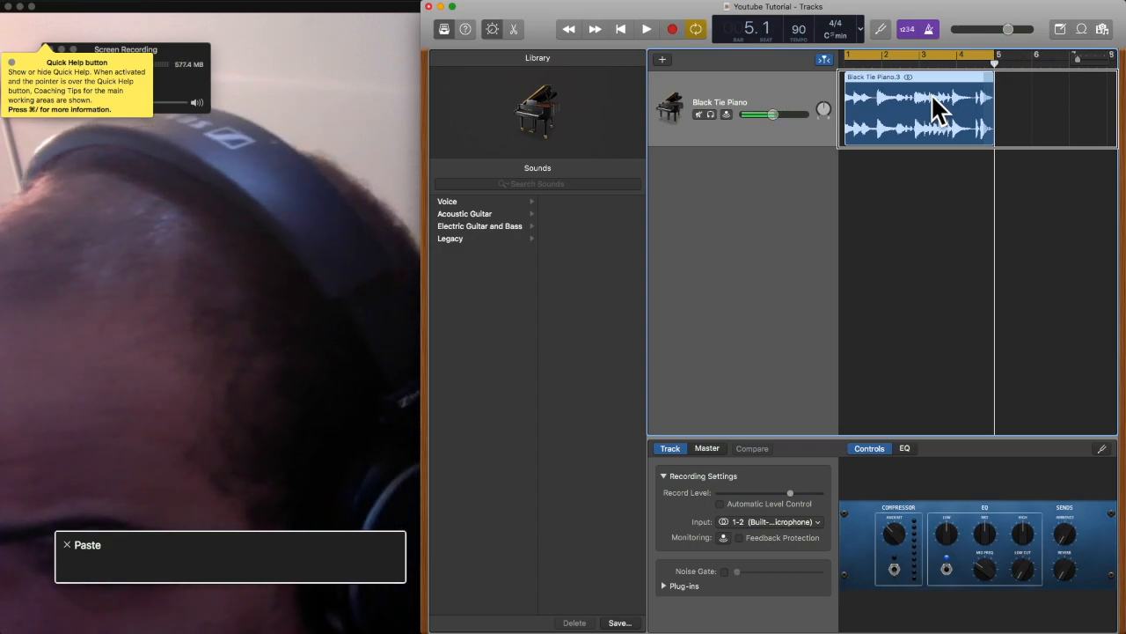
pyautogui.press('Return')
pyautogui.press('space')
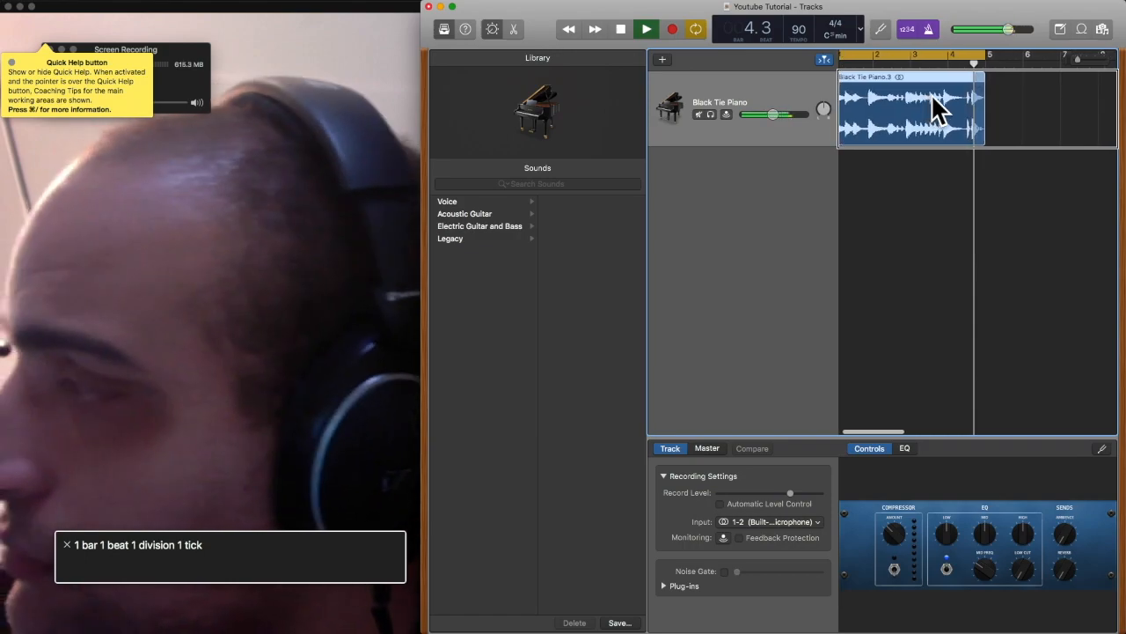
pyautogui.press('space')
pyautogui.press('Return')
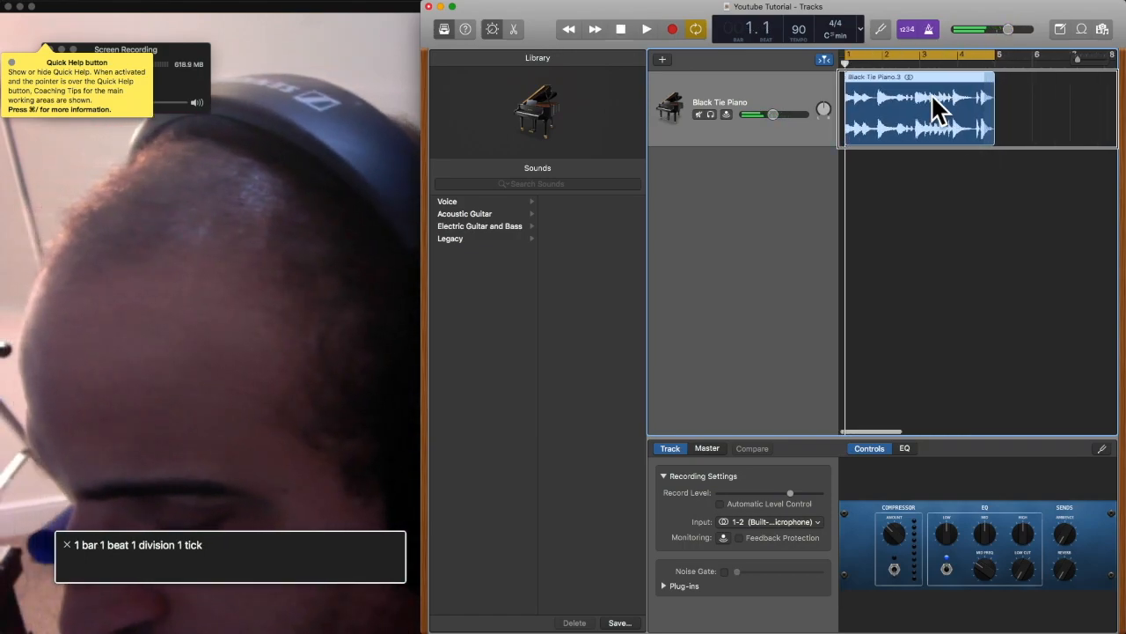